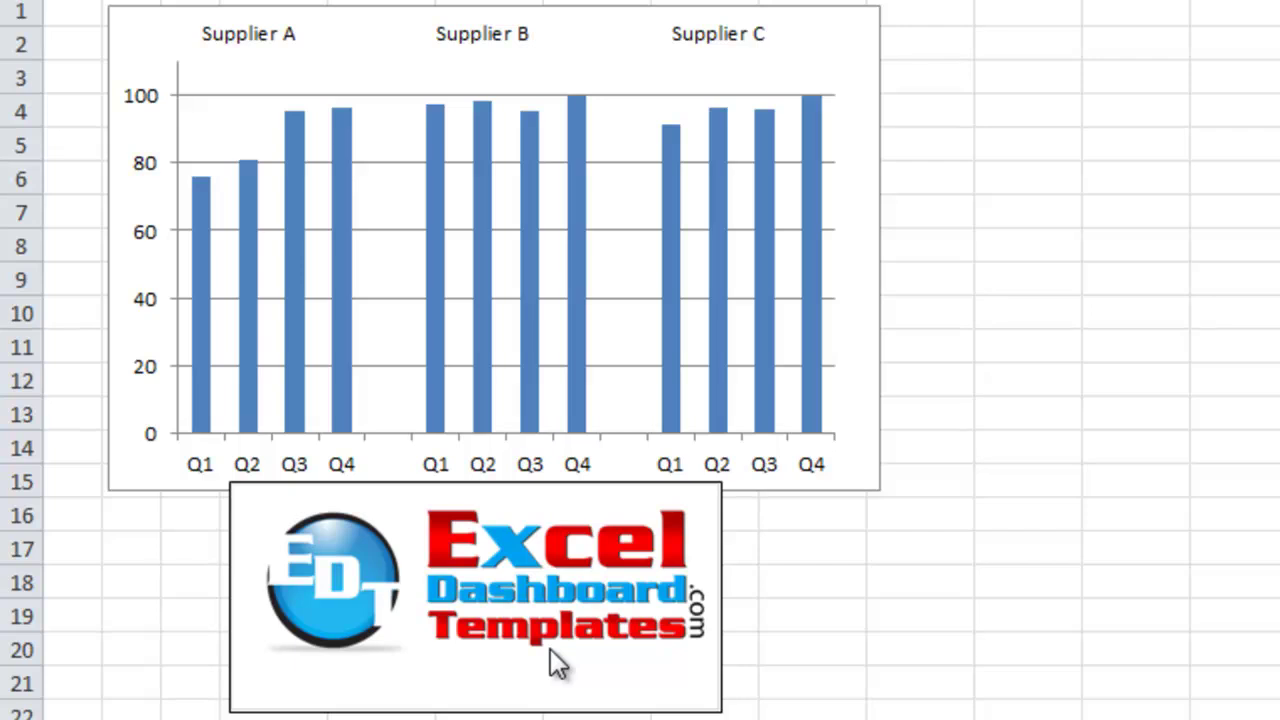
- Fit the widths of columns A to D to their contents so the header texts are fully readable
left_click(550, 649)
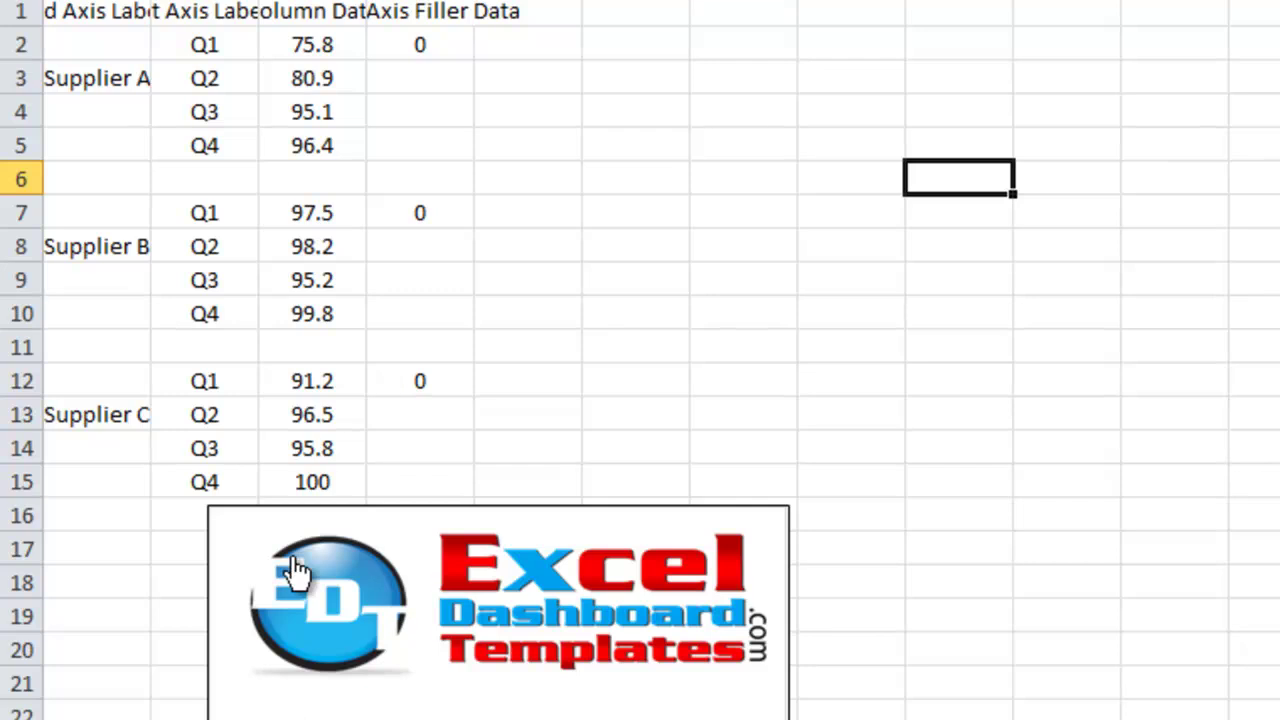
left_click(385, 345)
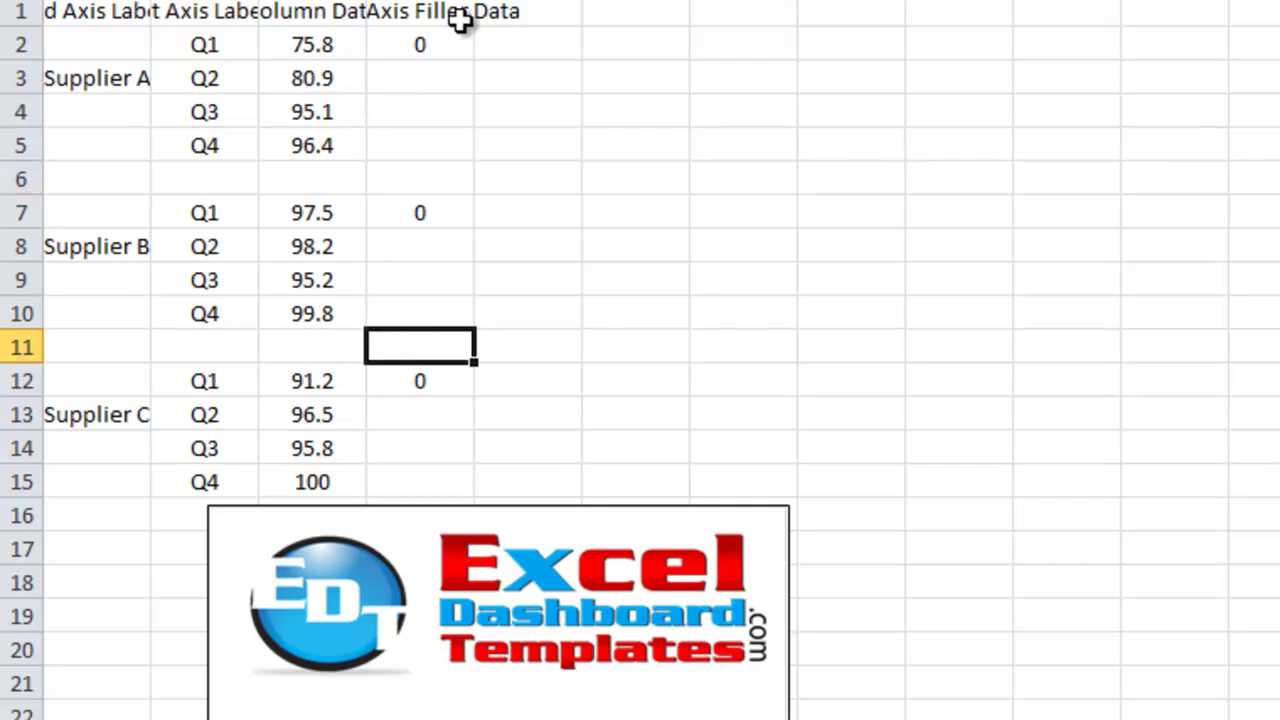
left_click_drag(420, 0, 100, 0)
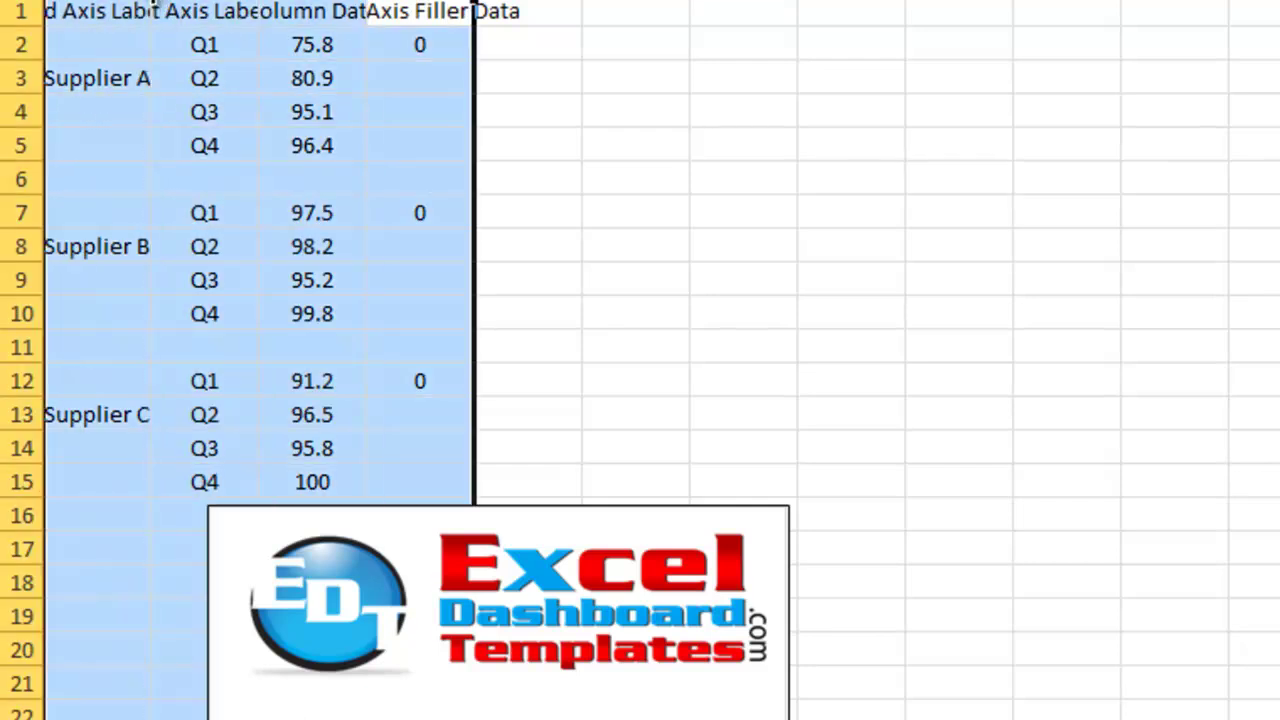
double_click(150, 0)
left_click(266, 82)
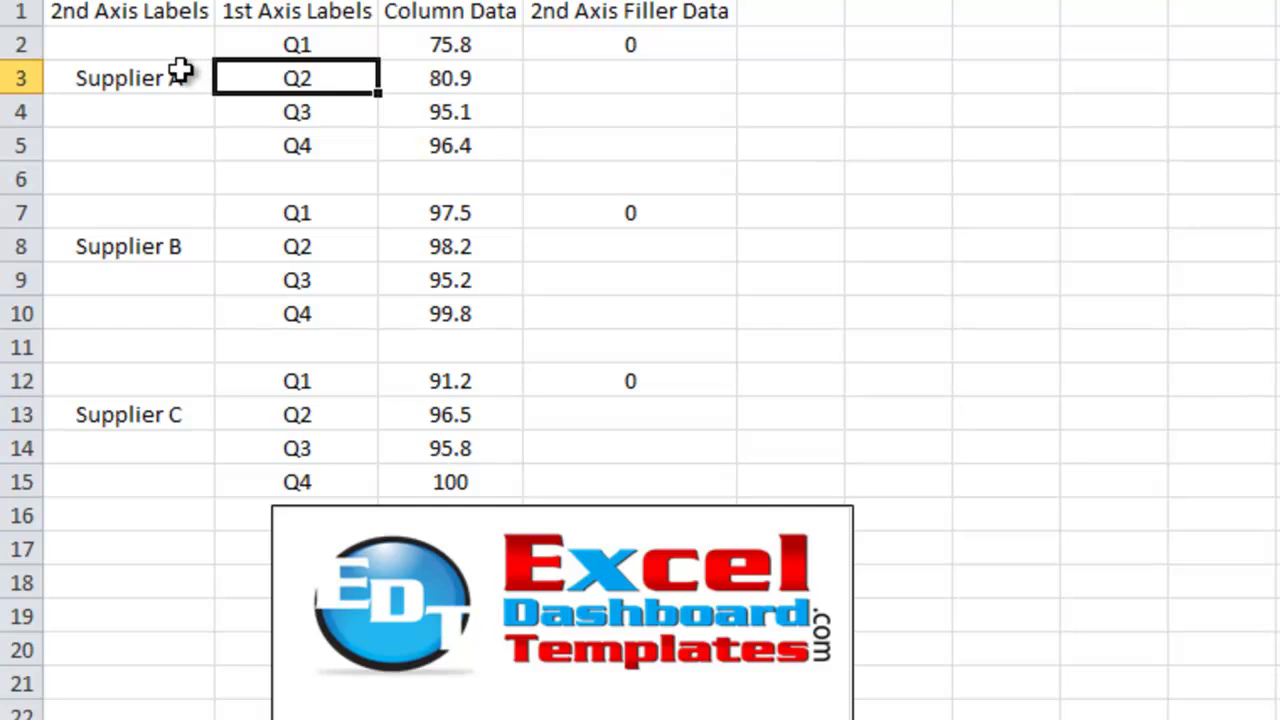
- Examine the second axis labels, the first axis labels with their column data, and the filler data ranges
left_click(400, 80)
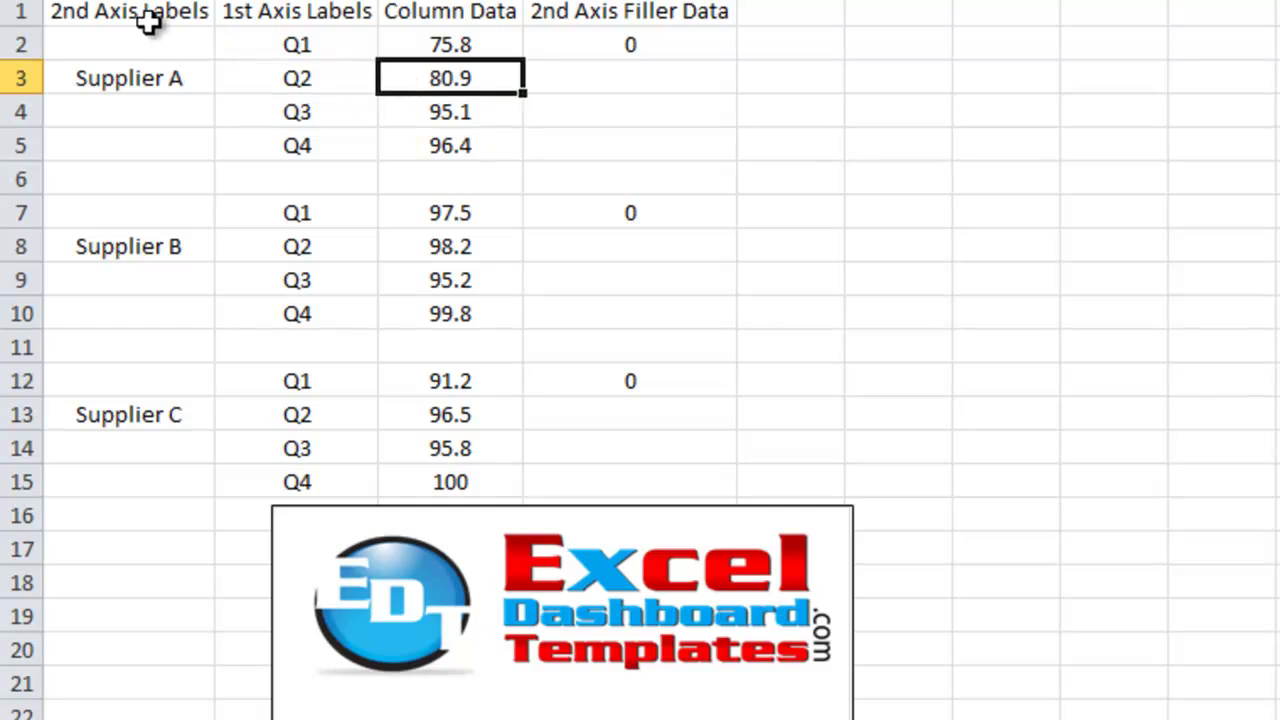
left_click_drag(140, 12, 168, 464)
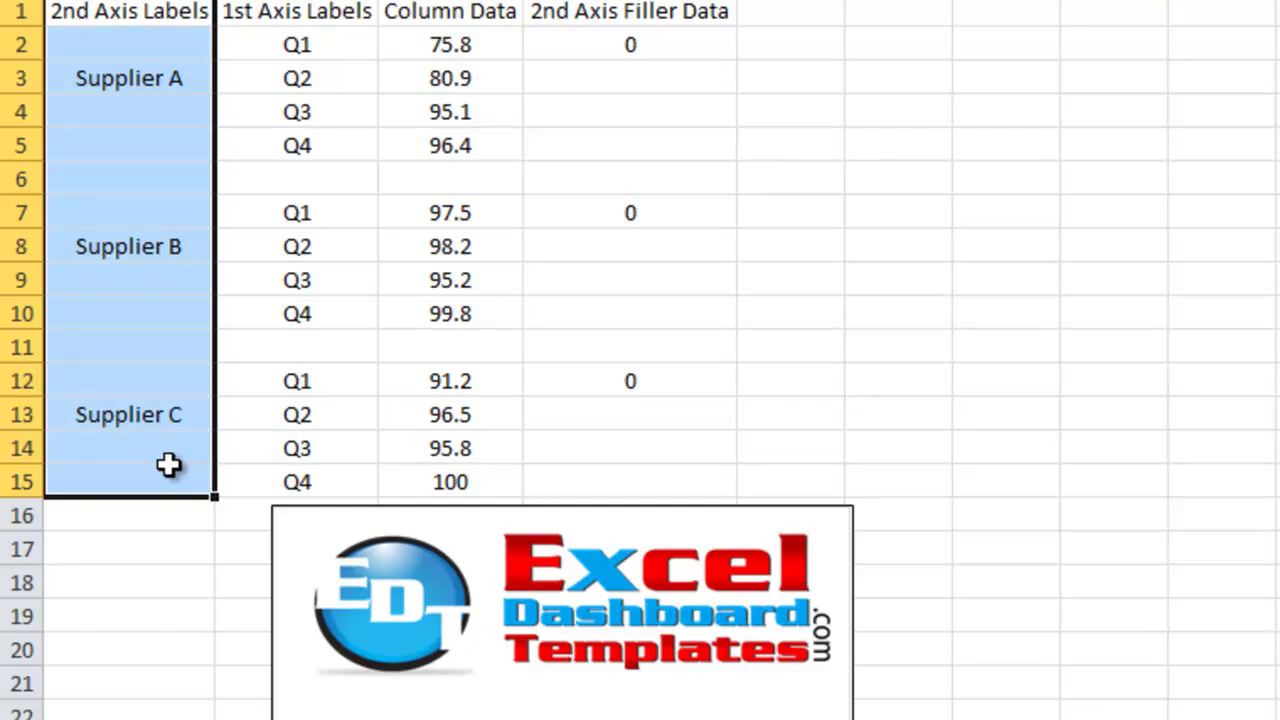
left_click(264, 70)
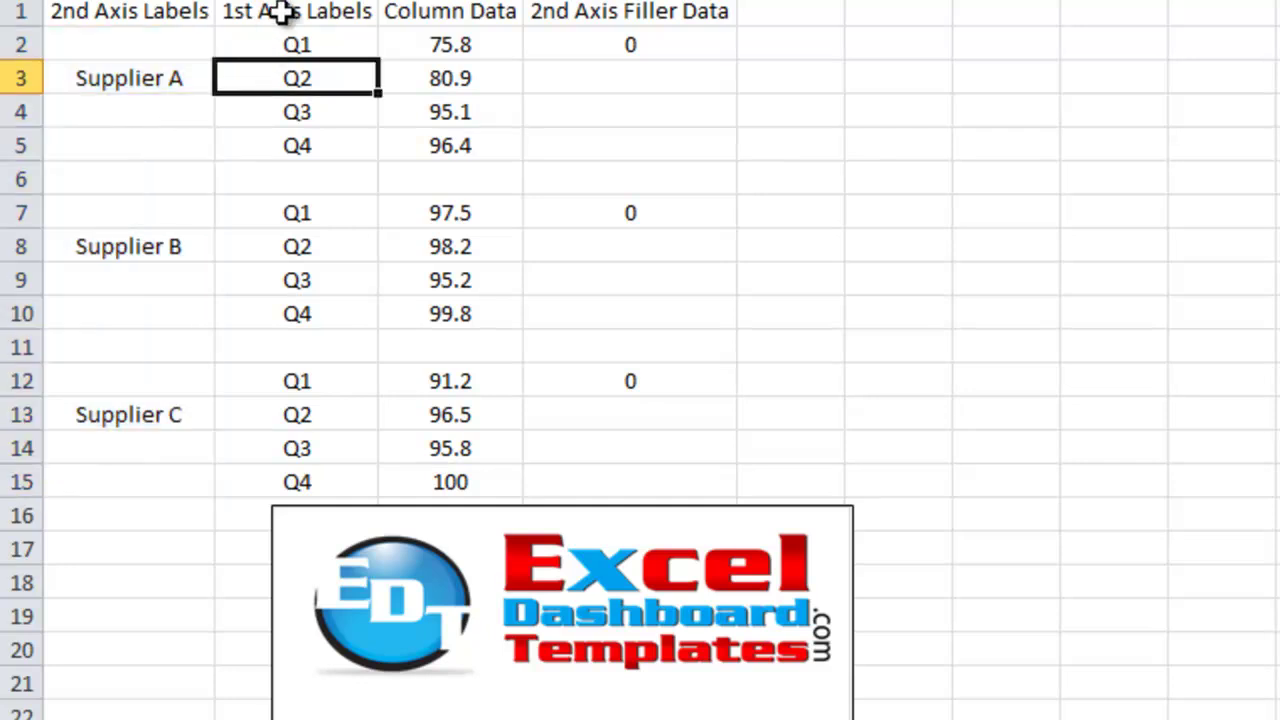
left_click_drag(283, 42, 455, 477)
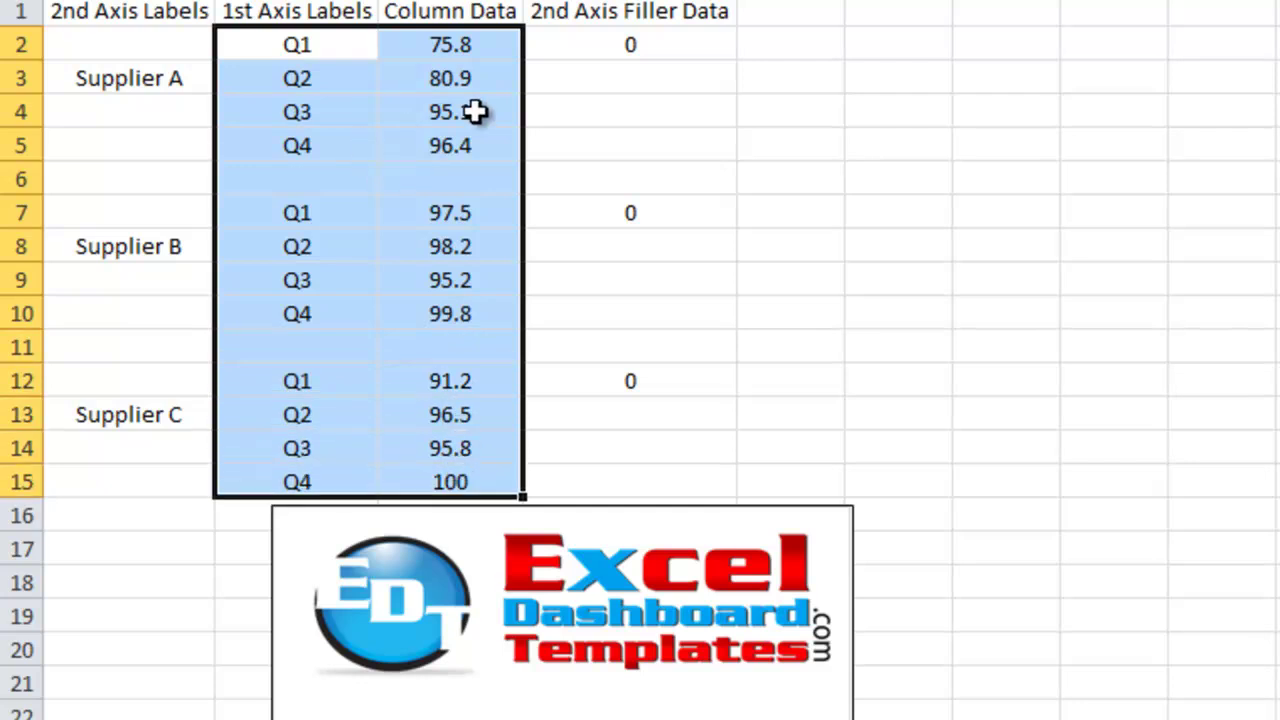
left_click_drag(595, 45, 598, 468)
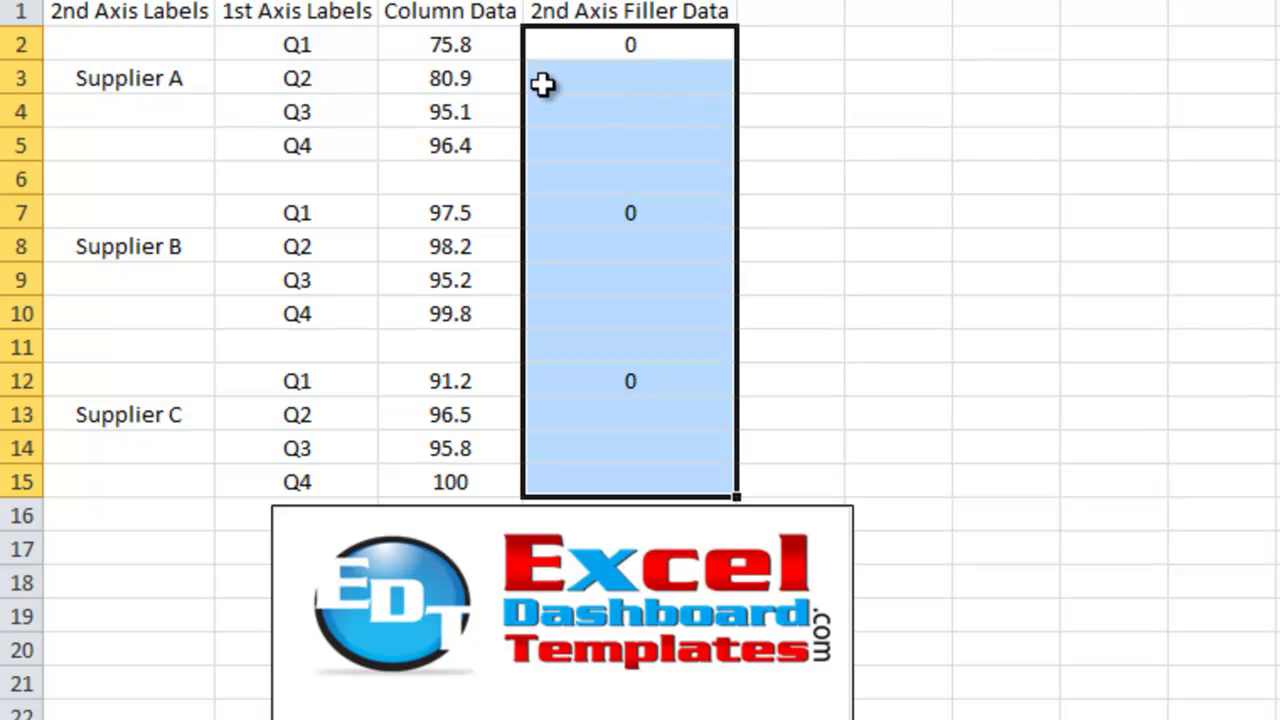
left_click(385, 34)
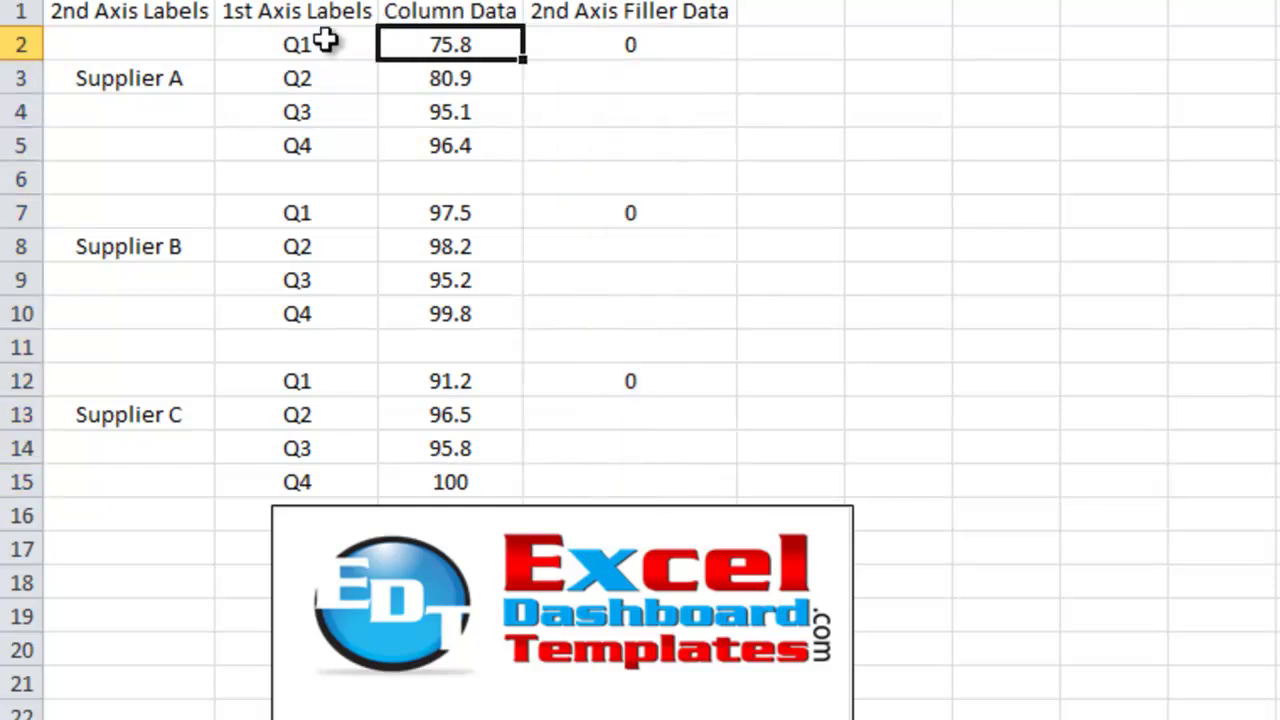
- Insert a 2-D clustered column chart from B2:D15 and place it beside the data, level with the header row
left_click_drag(326, 40, 609, 474)
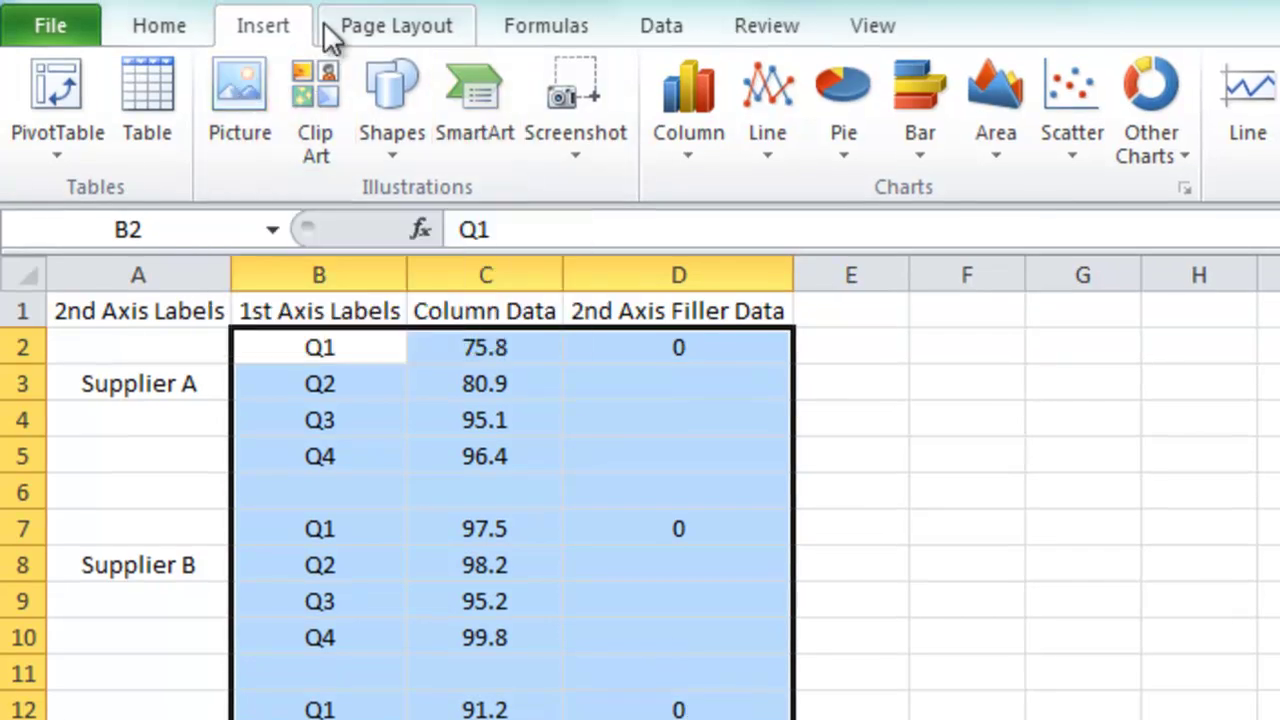
left_click(194, 24)
left_click(265, 28)
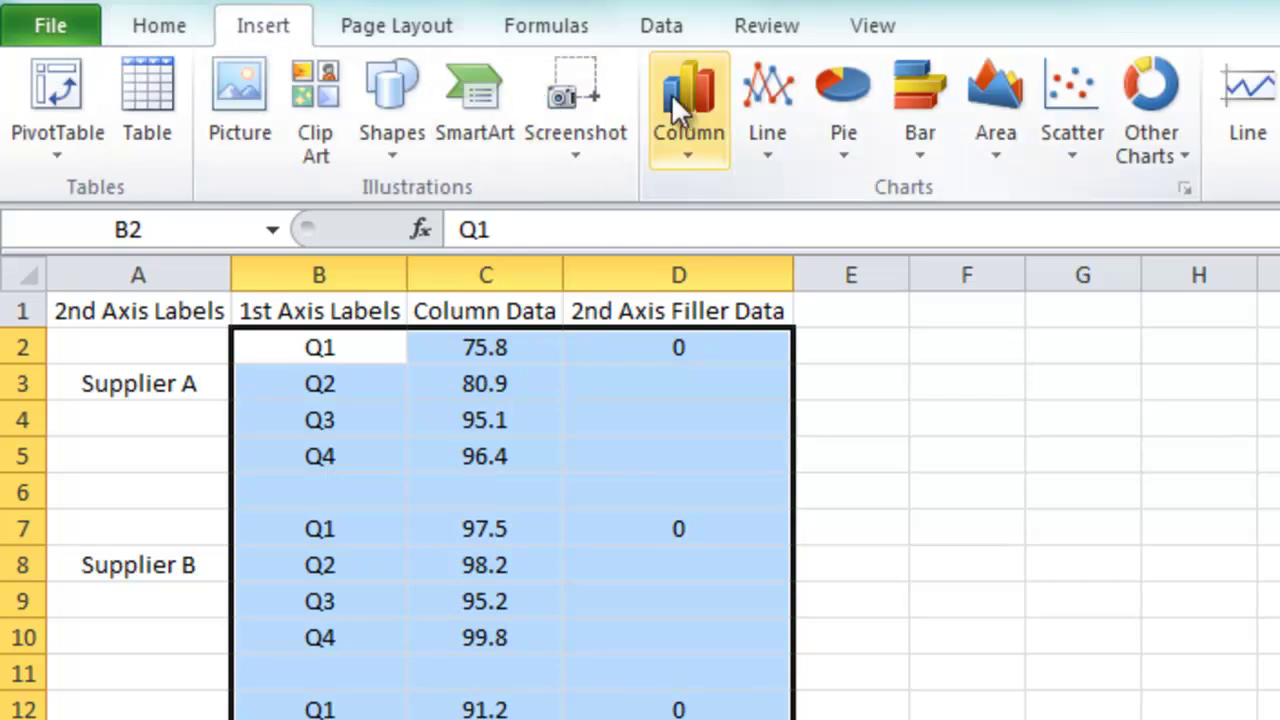
left_click(676, 95)
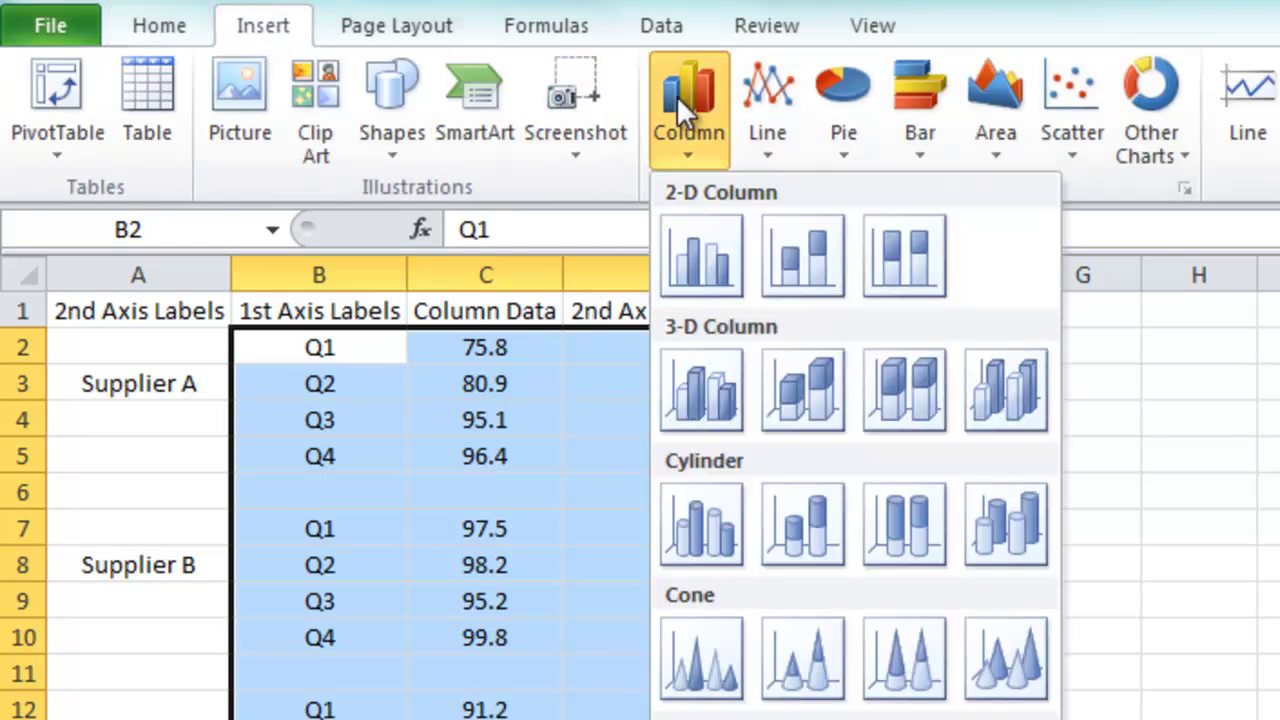
left_click(708, 255)
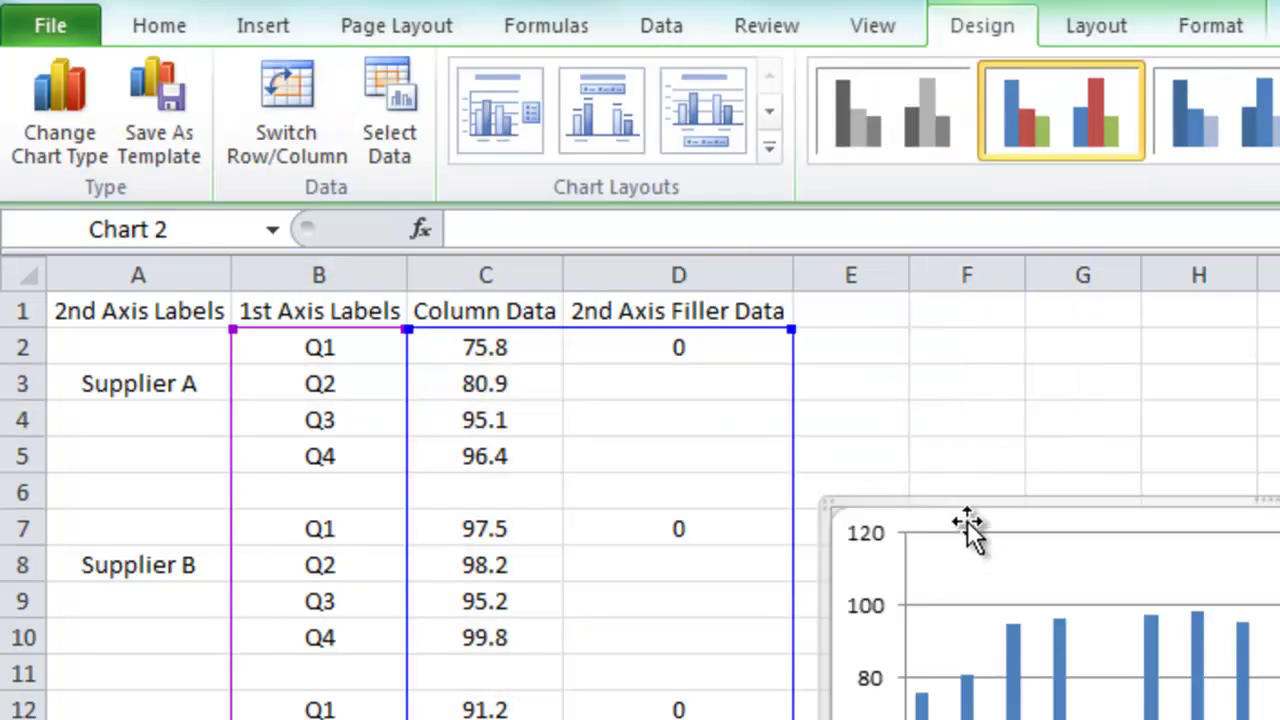
left_click_drag(992, 507, 950, 307)
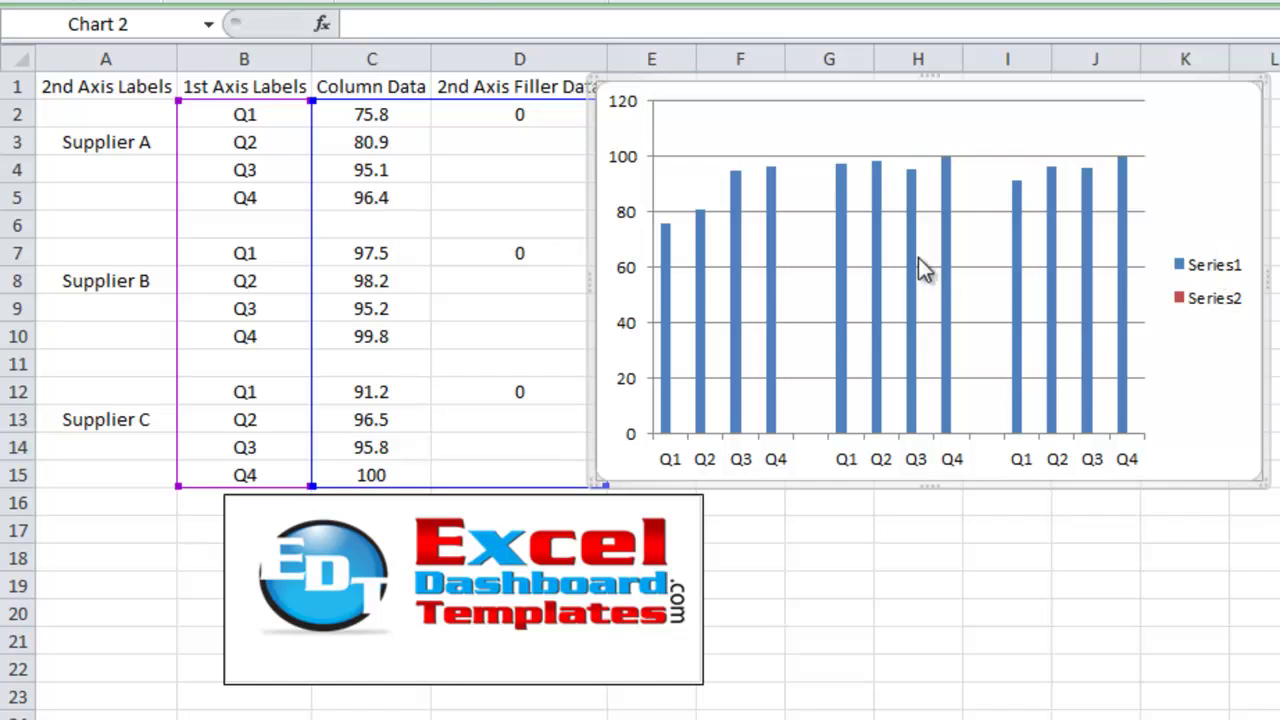
- Plot the chart series holding the 2nd Axis Filler Data (D2:D15) on the secondary axis
mouse_move(918, 259)
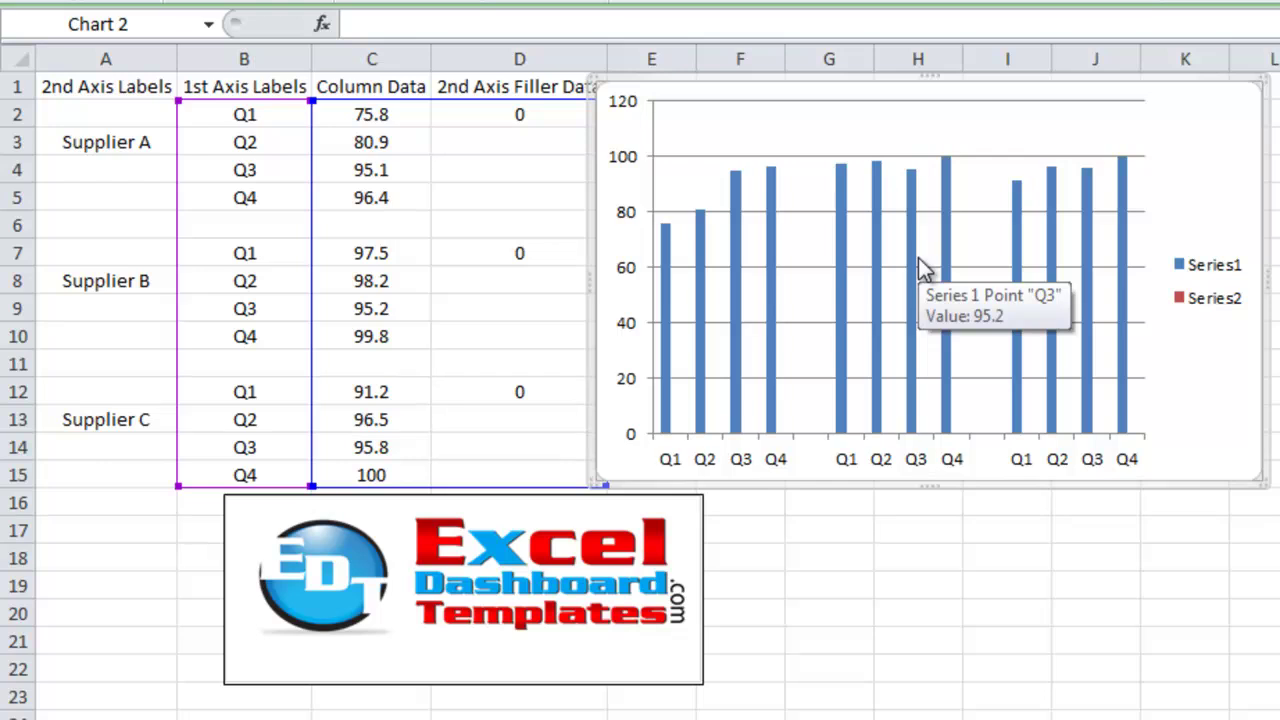
left_click(772, 214)
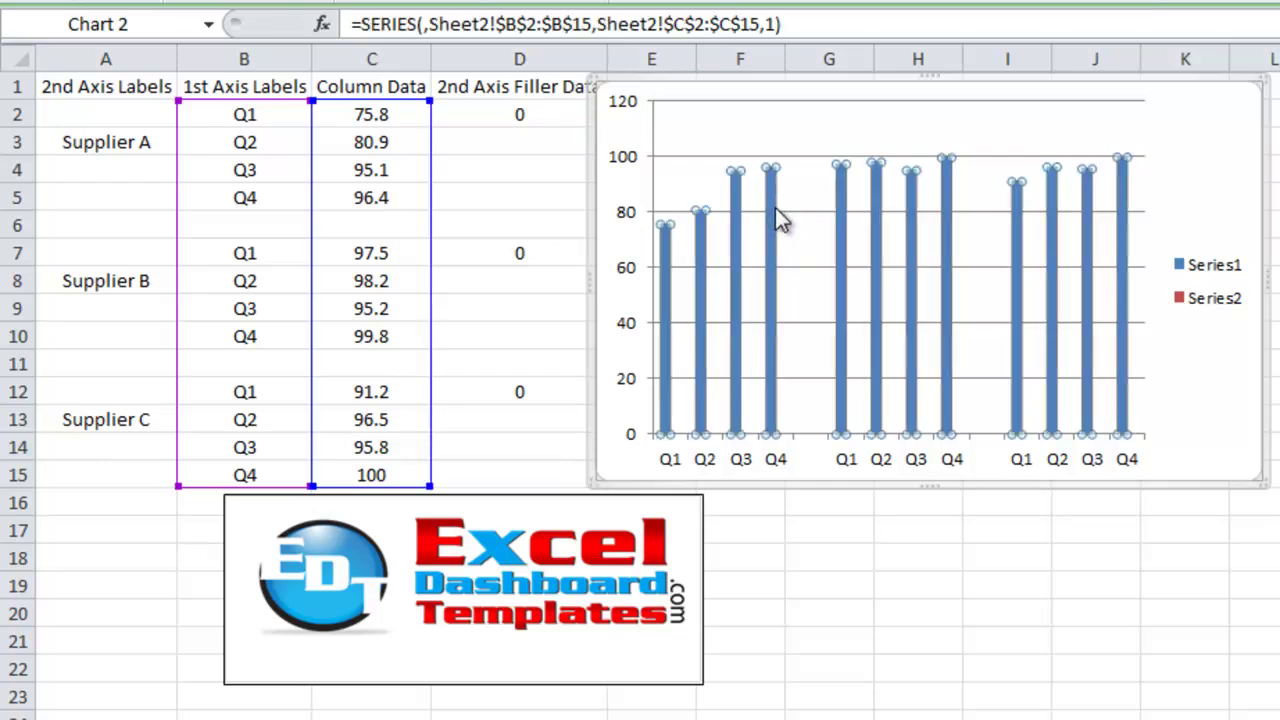
key("Up")
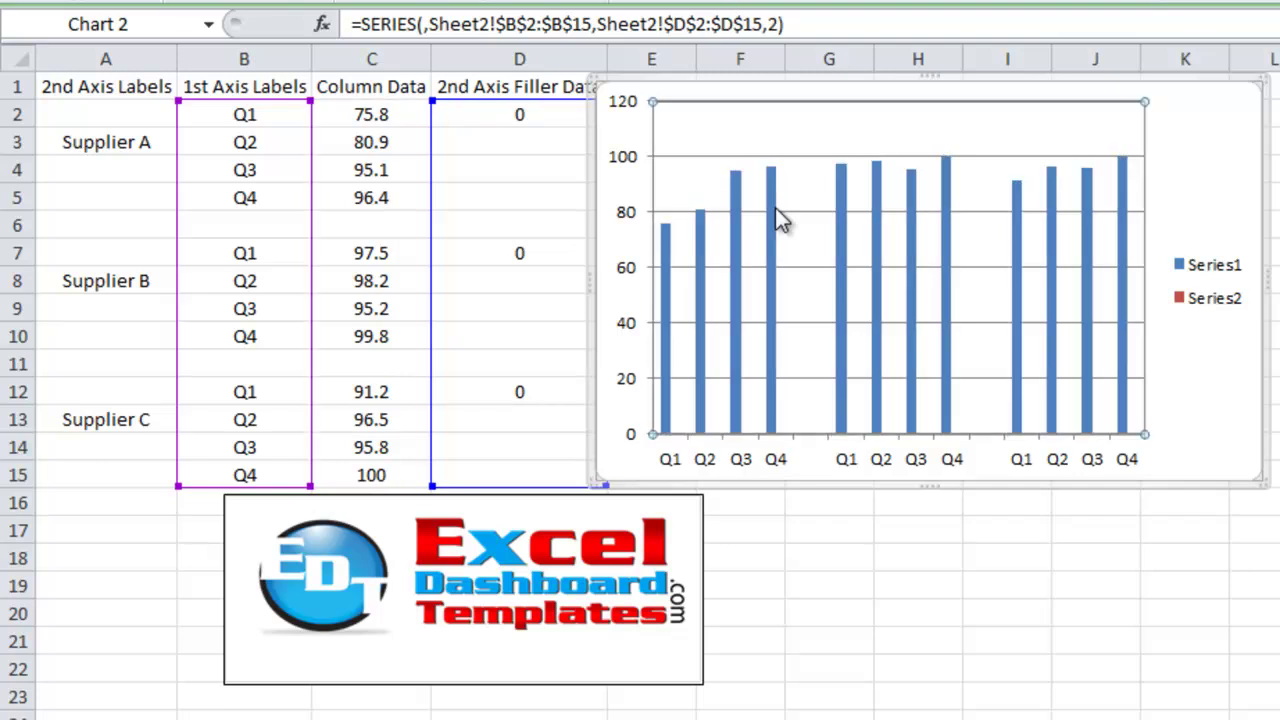
key("Up")
key("Up")
key("Up")
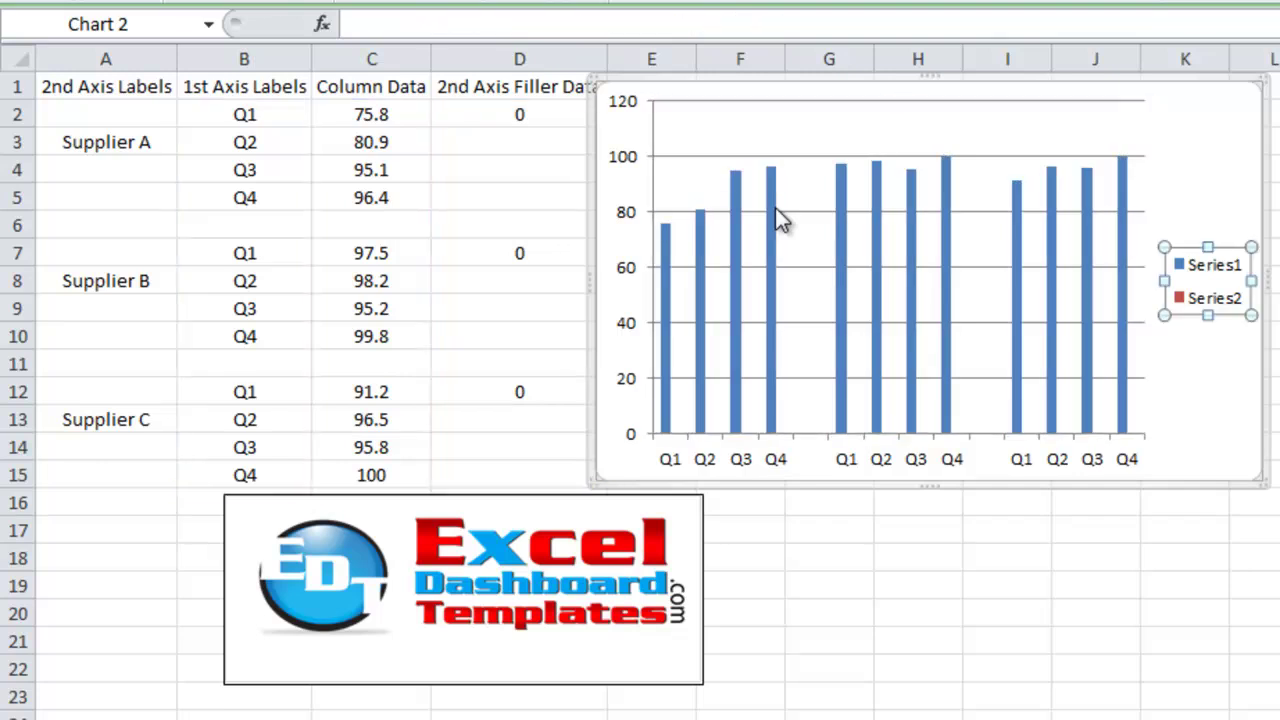
key("Up")
key("Up")
key("Up")
key("Up")
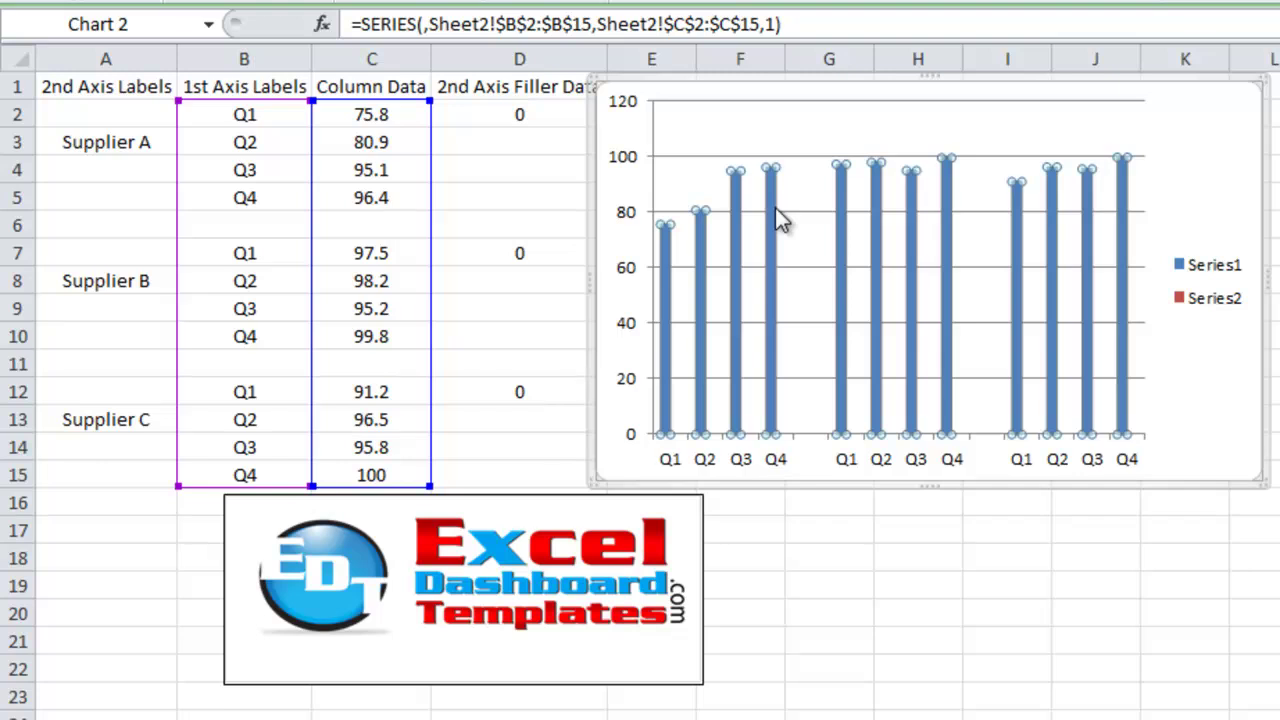
key("Up")
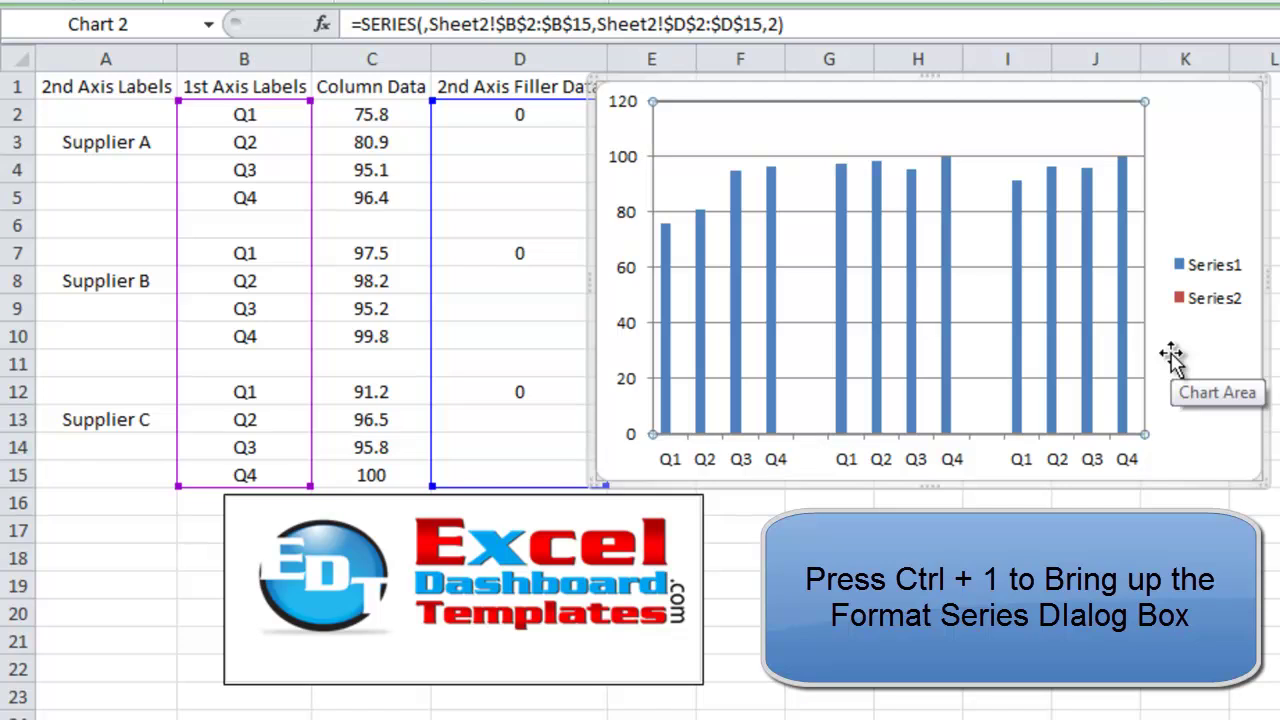
key("ctrl+1")
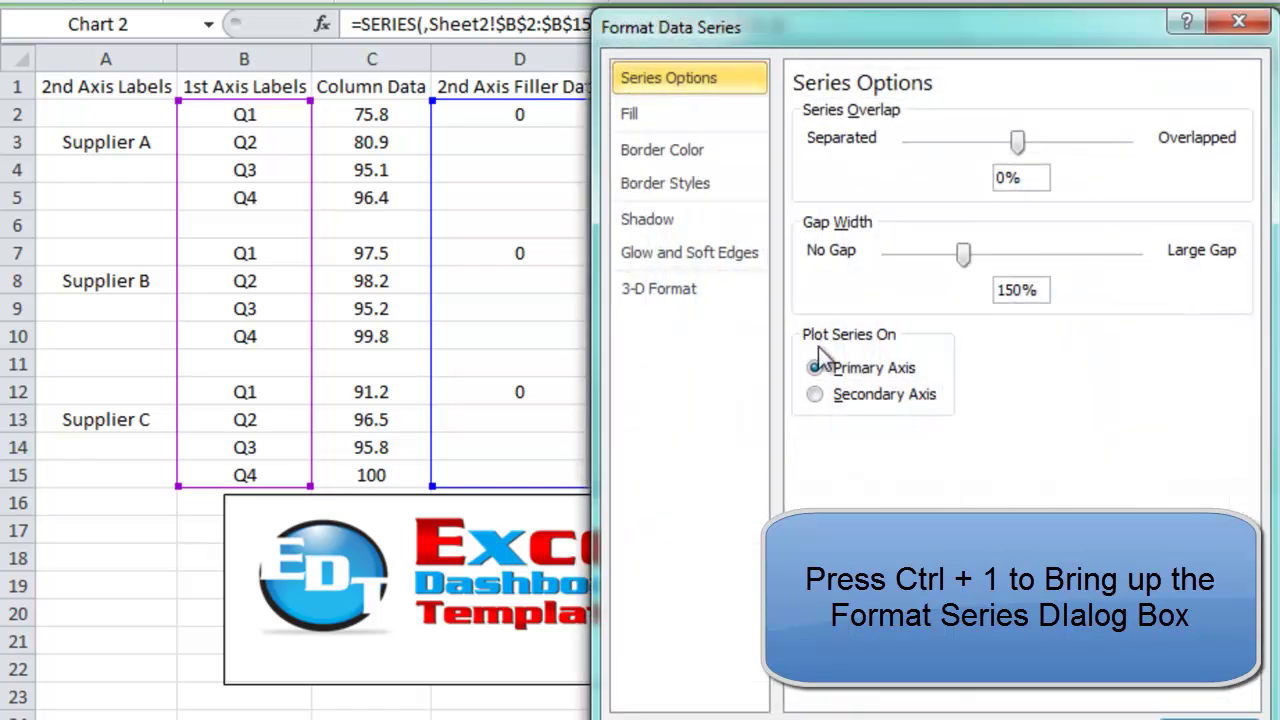
left_click(880, 397)
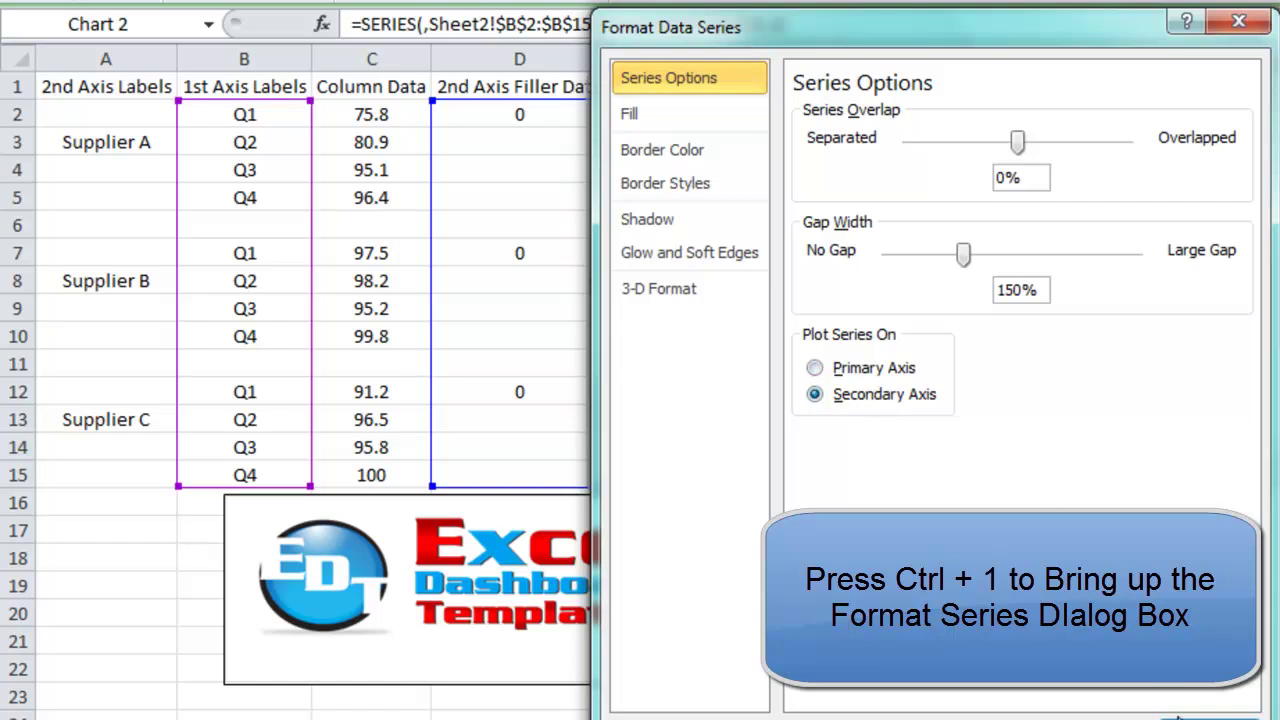
left_click(1175, 717)
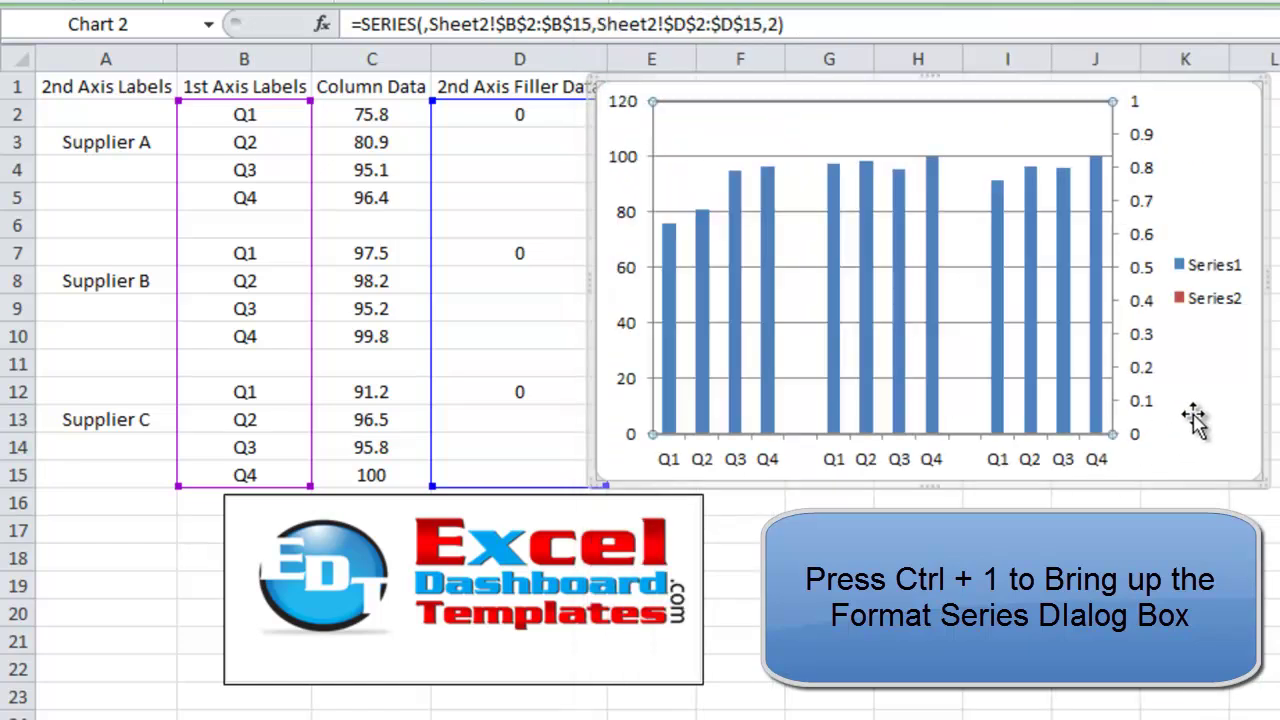
- Display the chart's secondary horizontal axis from left to right with labels
left_click(1197, 420)
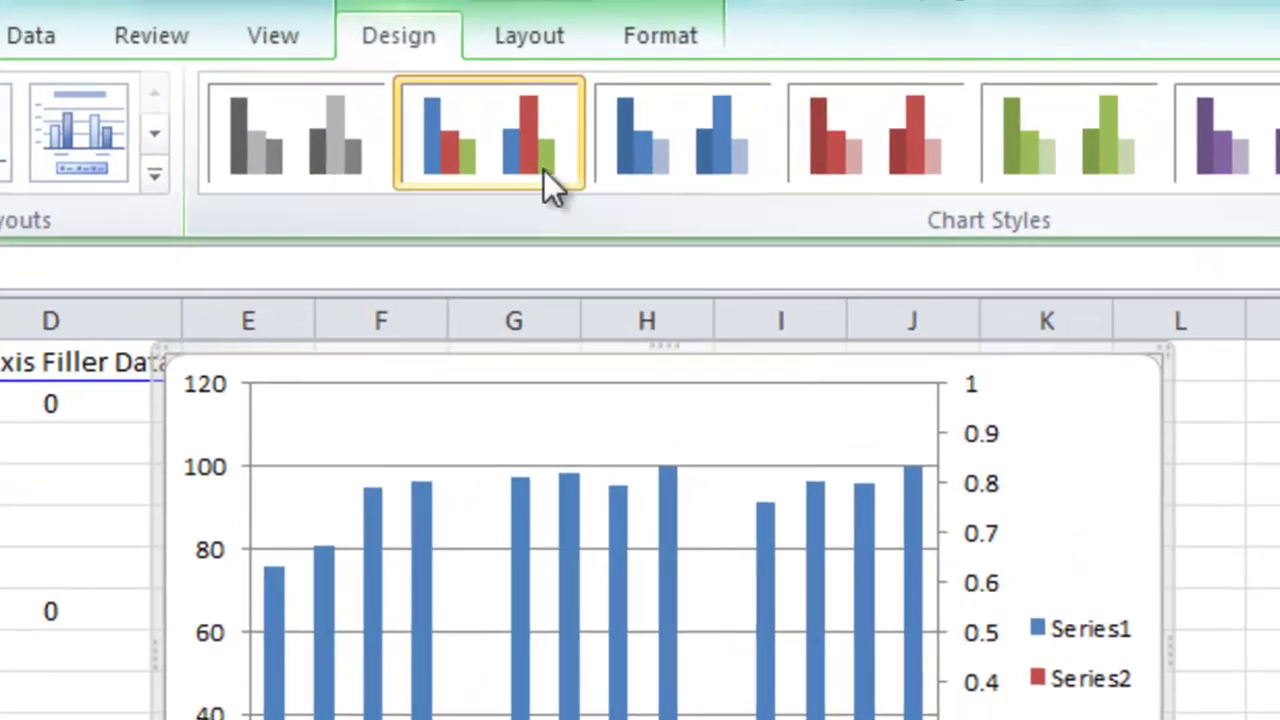
left_click(521, 52)
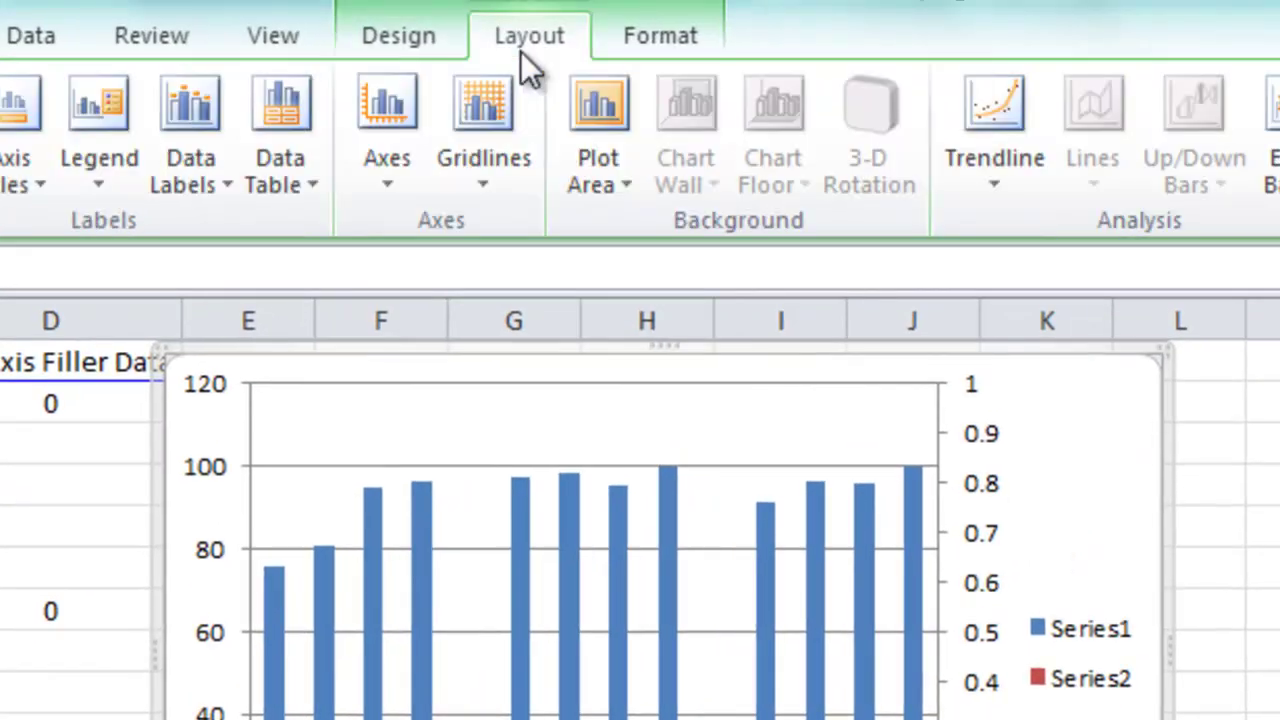
left_click(371, 165)
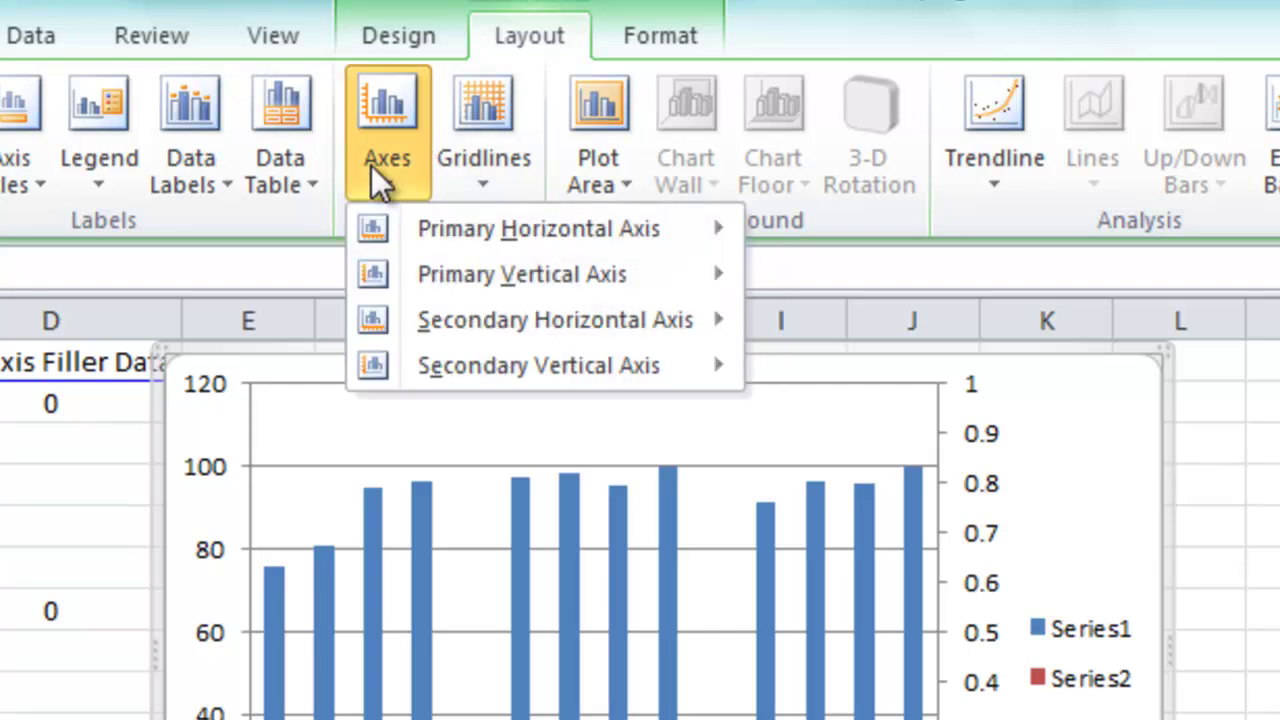
mouse_move(469, 344)
mouse_move(693, 323)
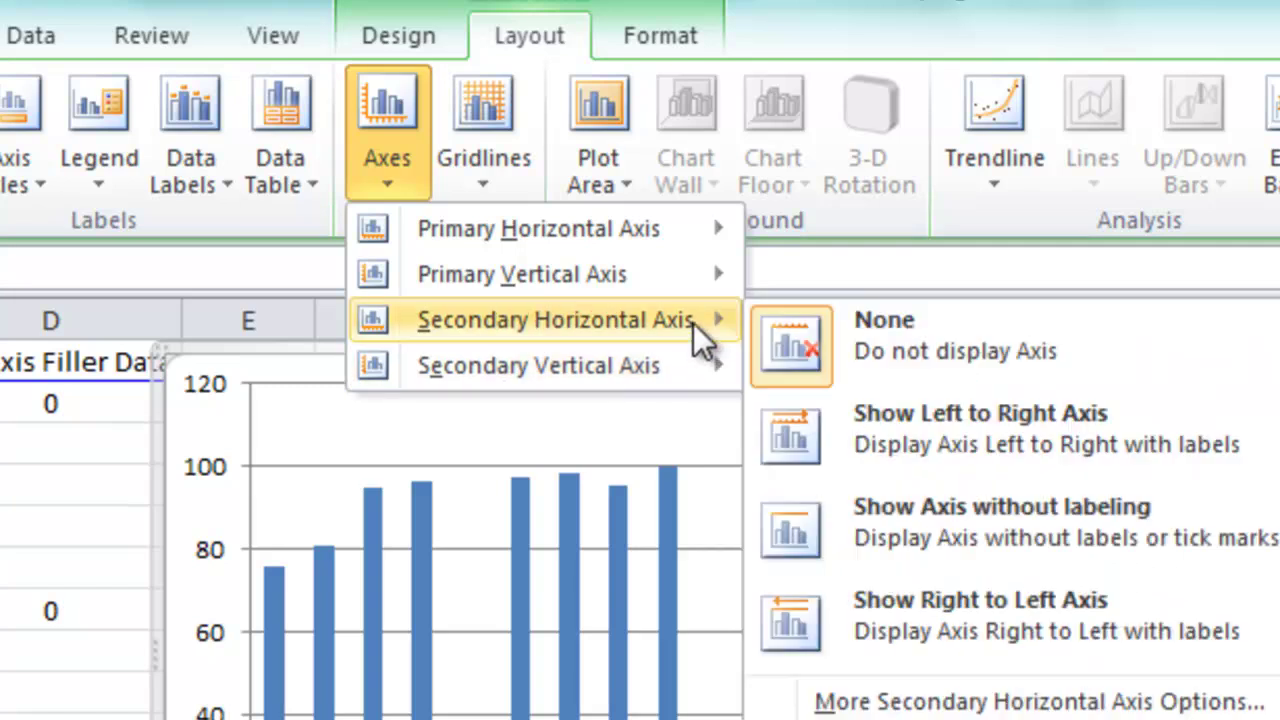
left_click(930, 445)
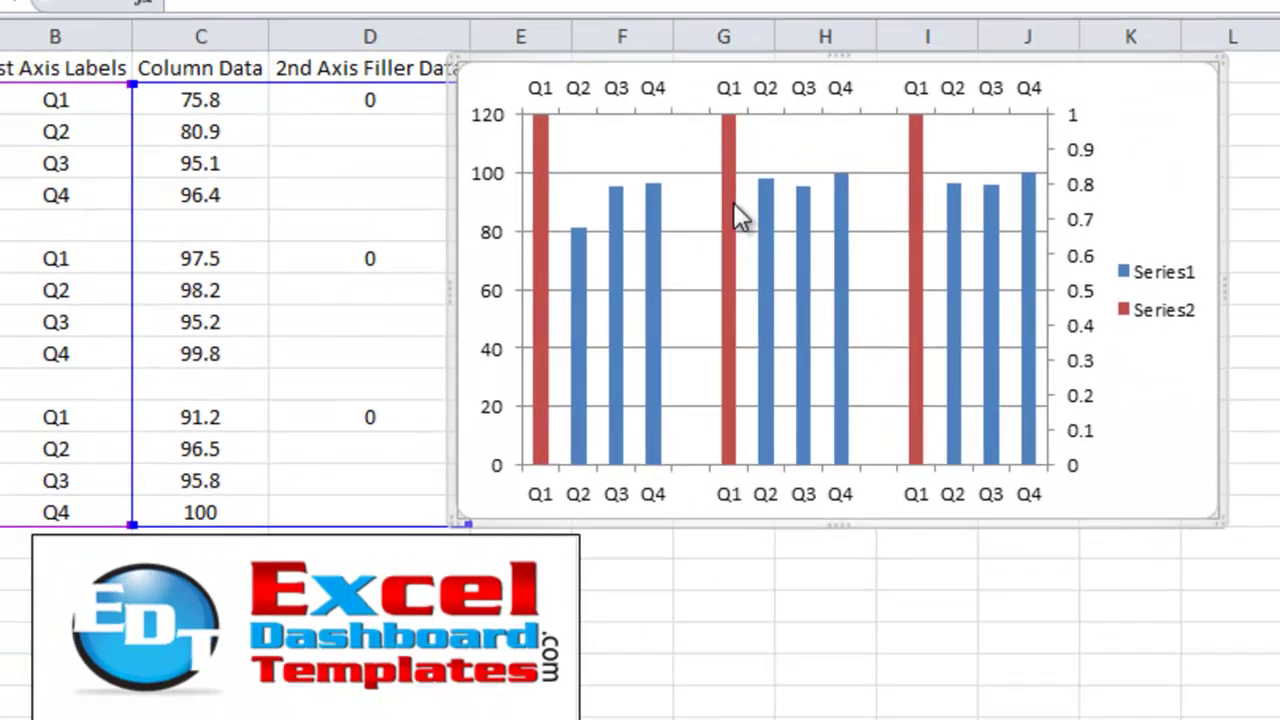
- Open the data source settings of the column chart
left_click(521, 535)
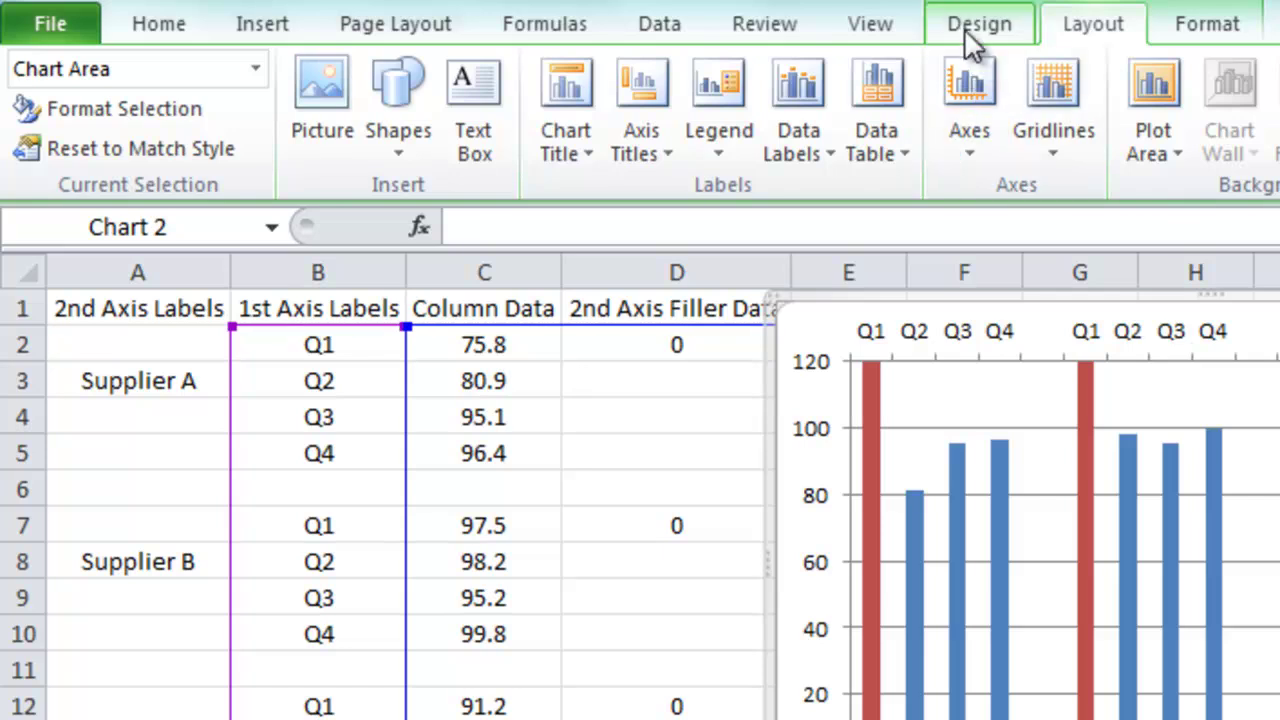
left_click(966, 30)
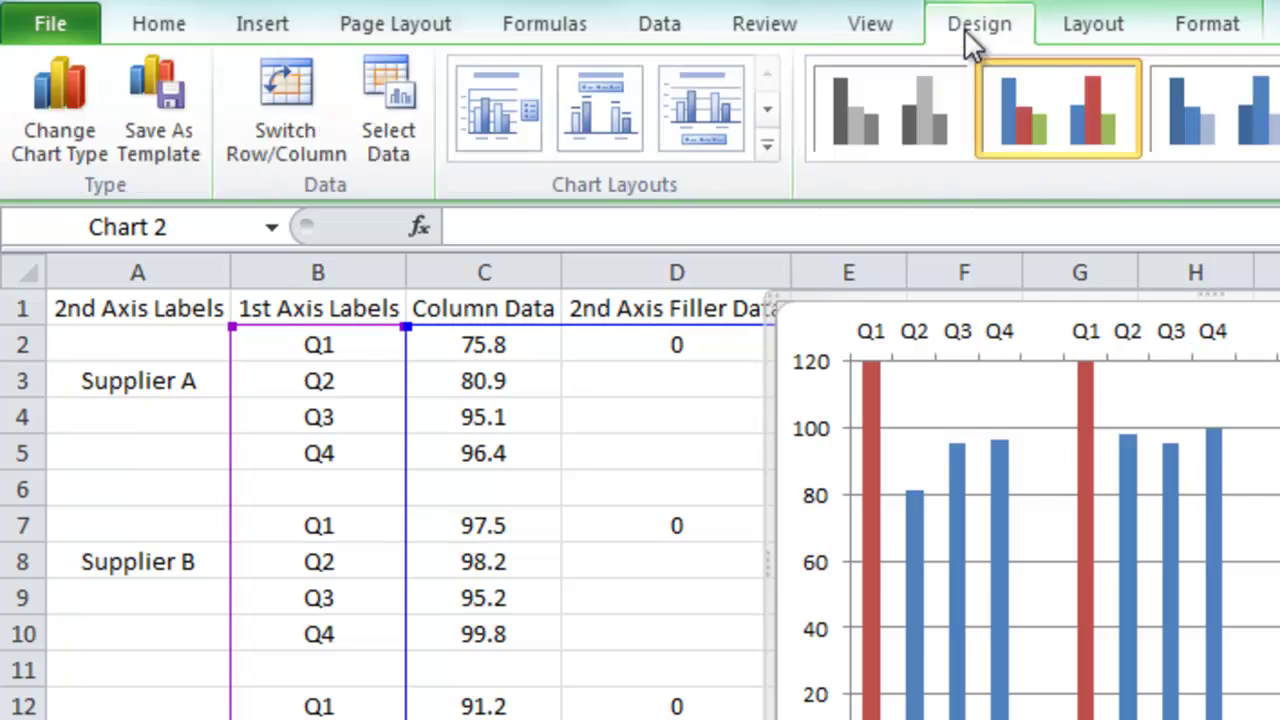
left_click(369, 133)
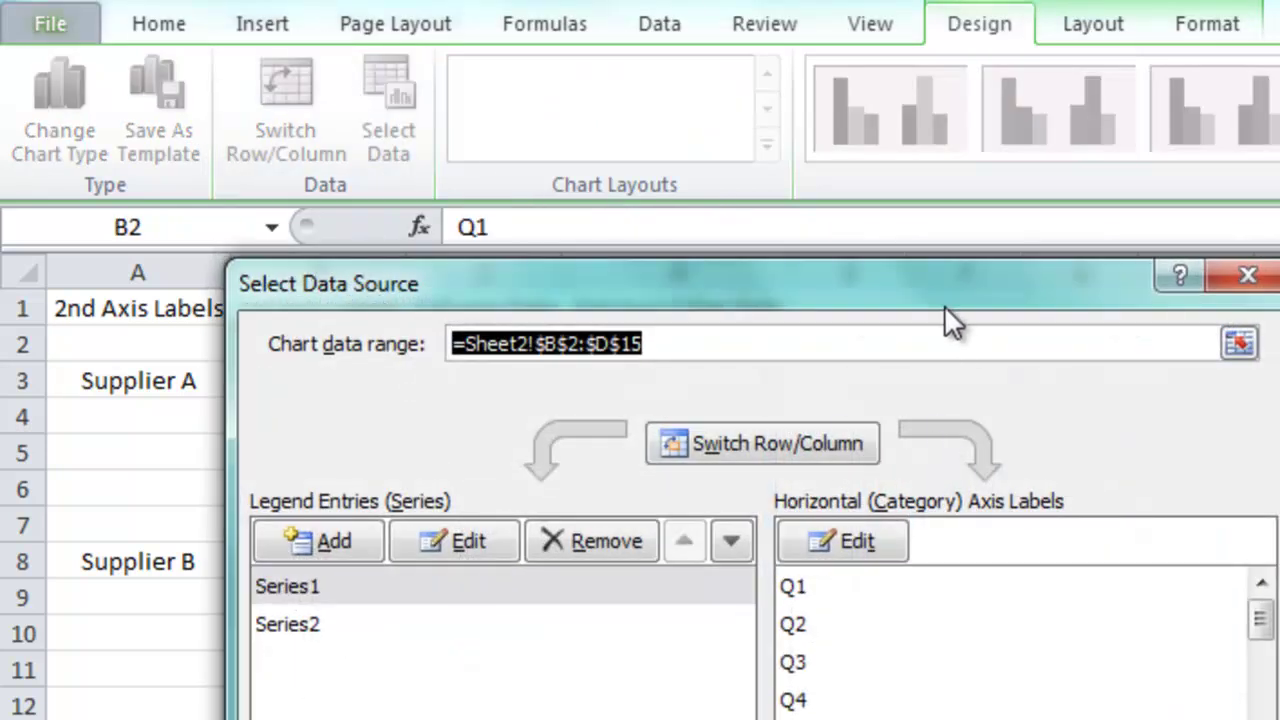
left_click_drag(944, 305, 1175, 292)
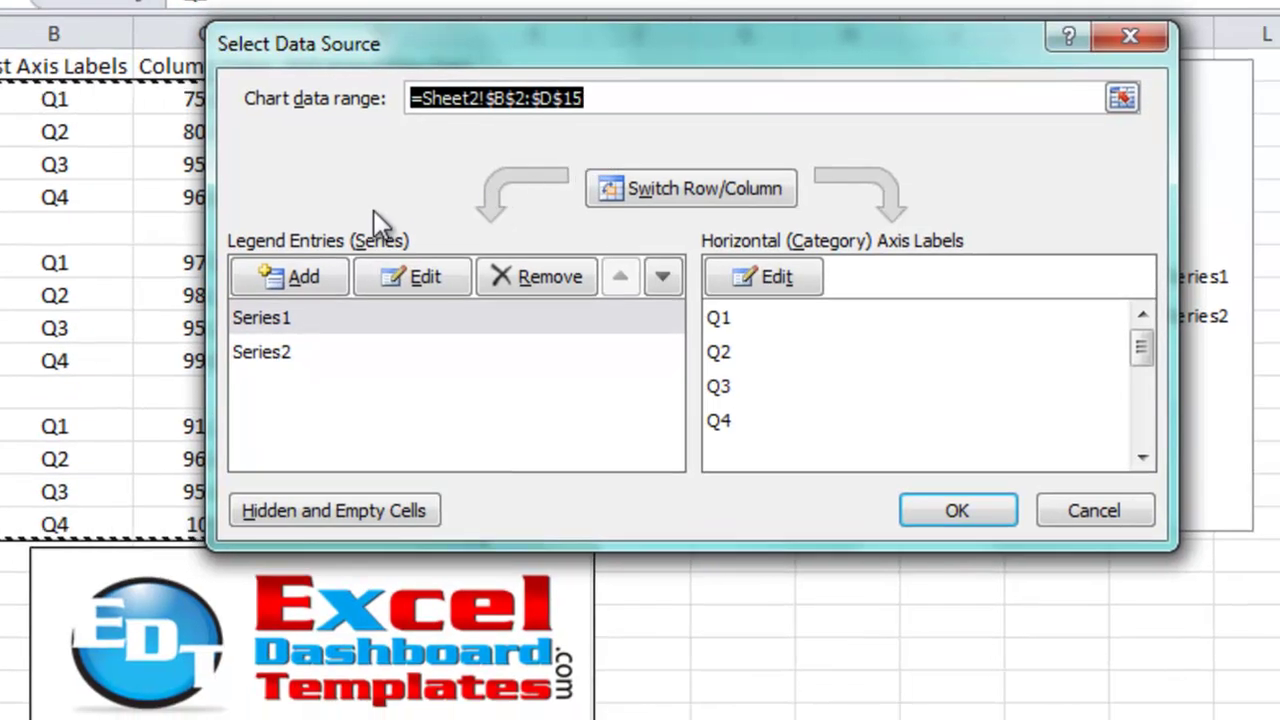
- Compare the horizontal axis labels assigned to Series1 and Series2
left_click(347, 330)
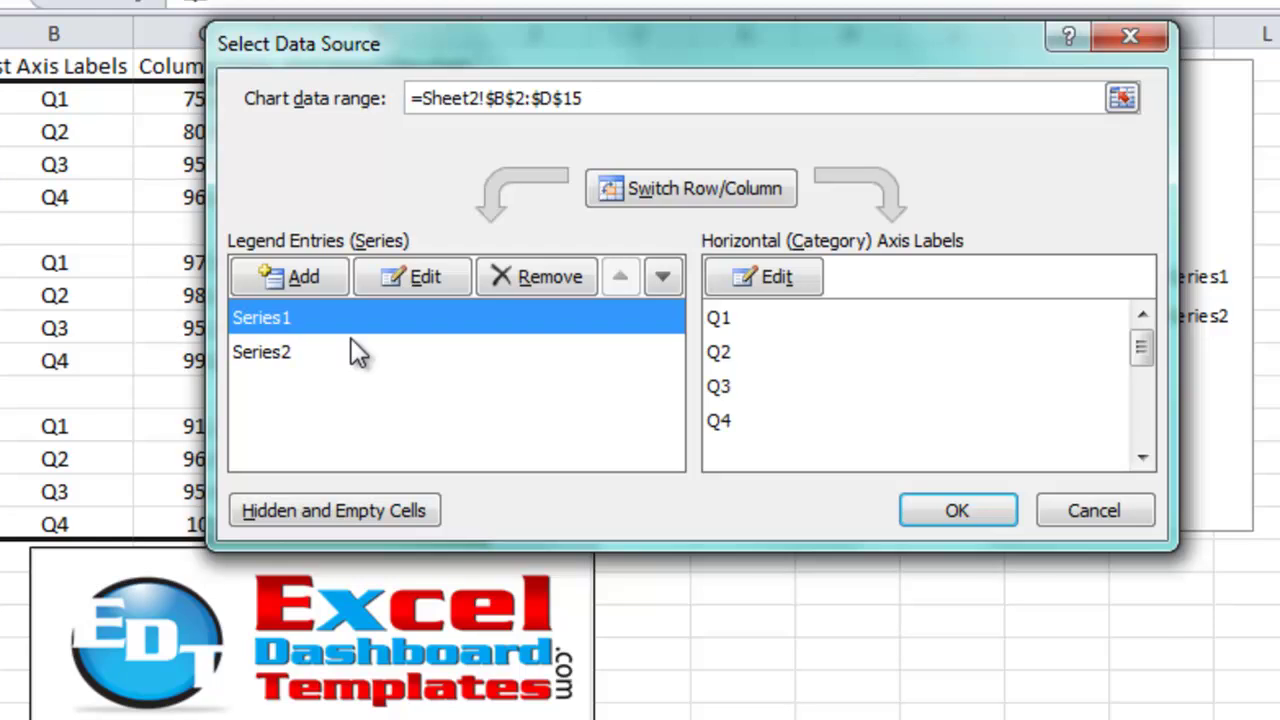
left_click(351, 340)
left_click(400, 320)
left_click(599, 362)
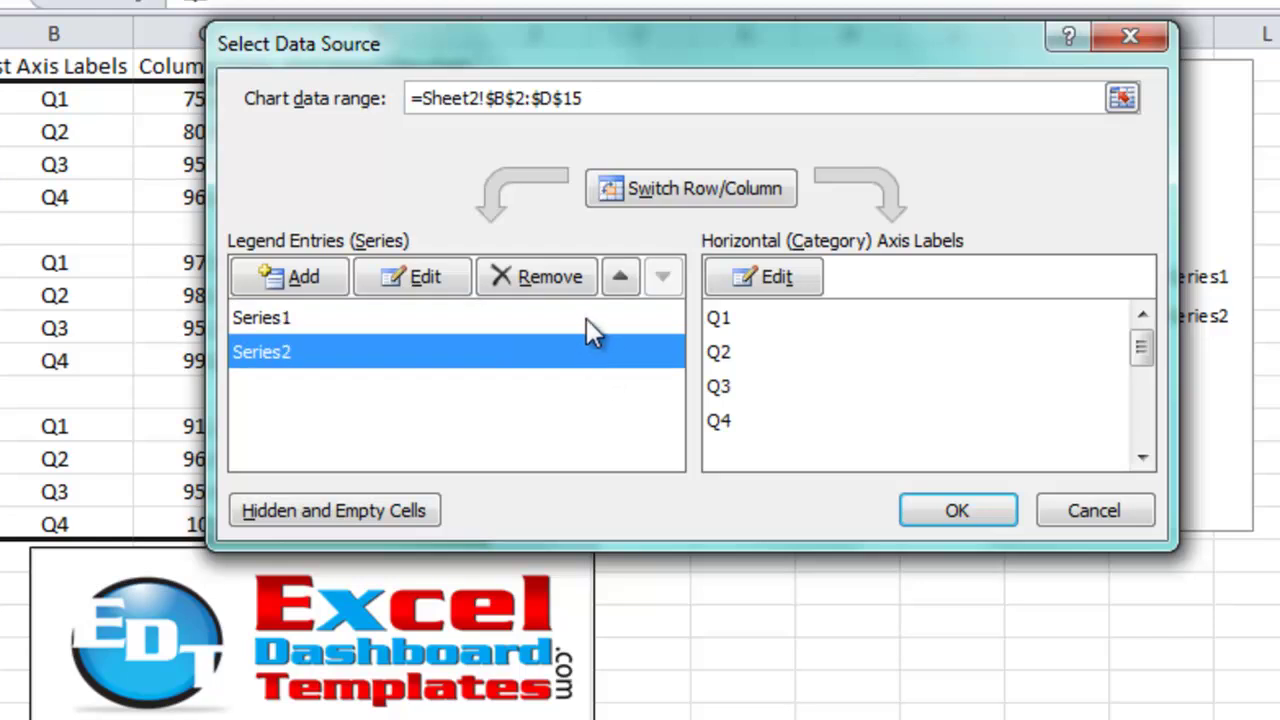
left_click(587, 320)
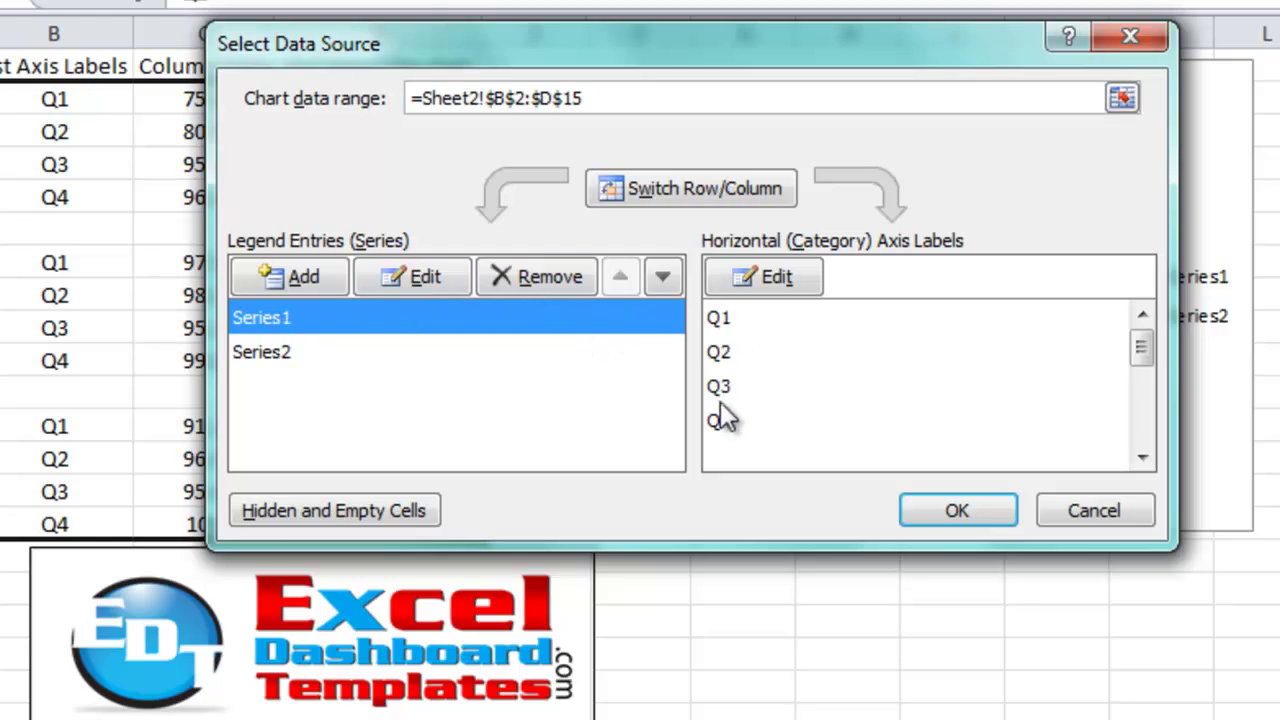
left_click(547, 350)
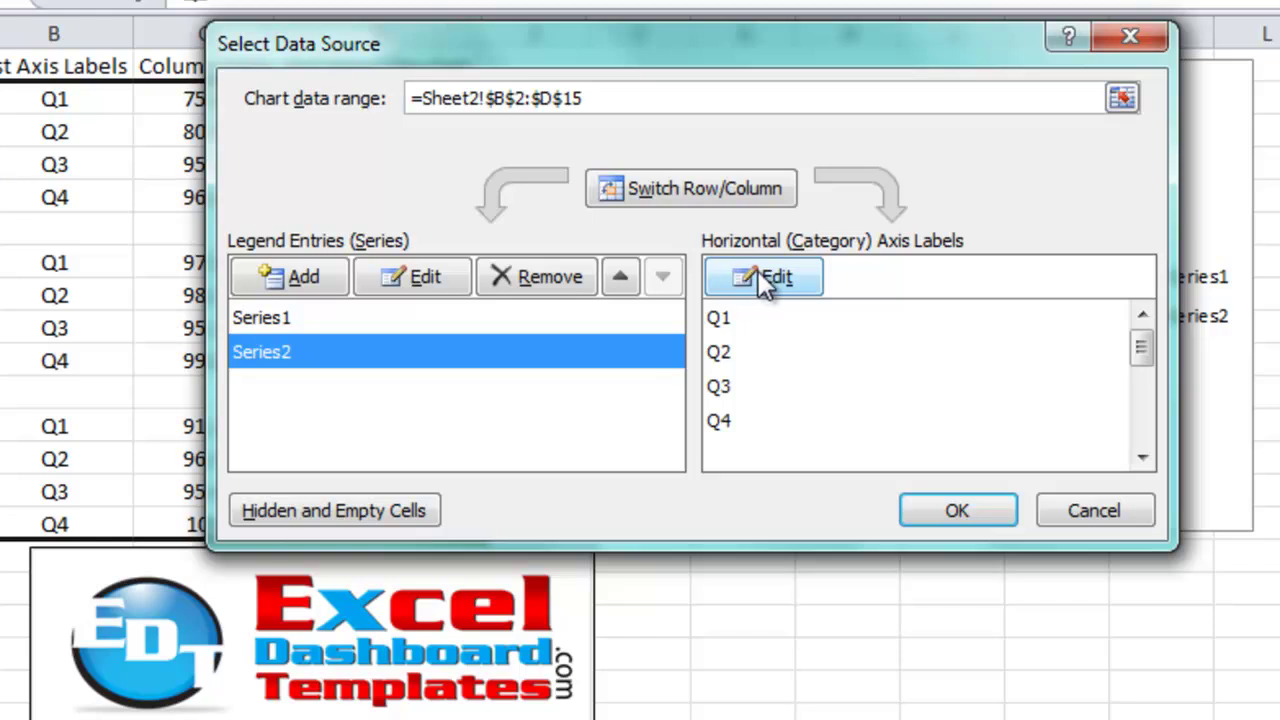
left_click(570, 319)
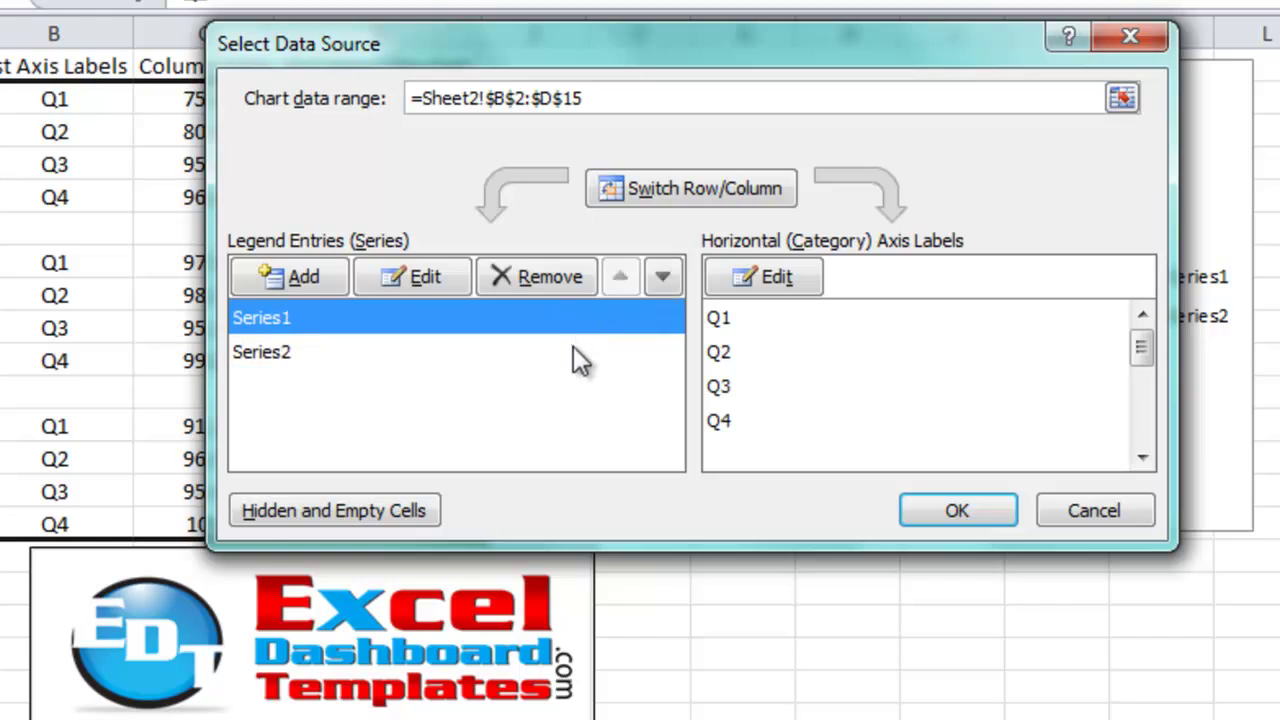
- Set the horizontal axis labels of Series2 to the supplier names in Sheet2 A2:A15
left_click(573, 352)
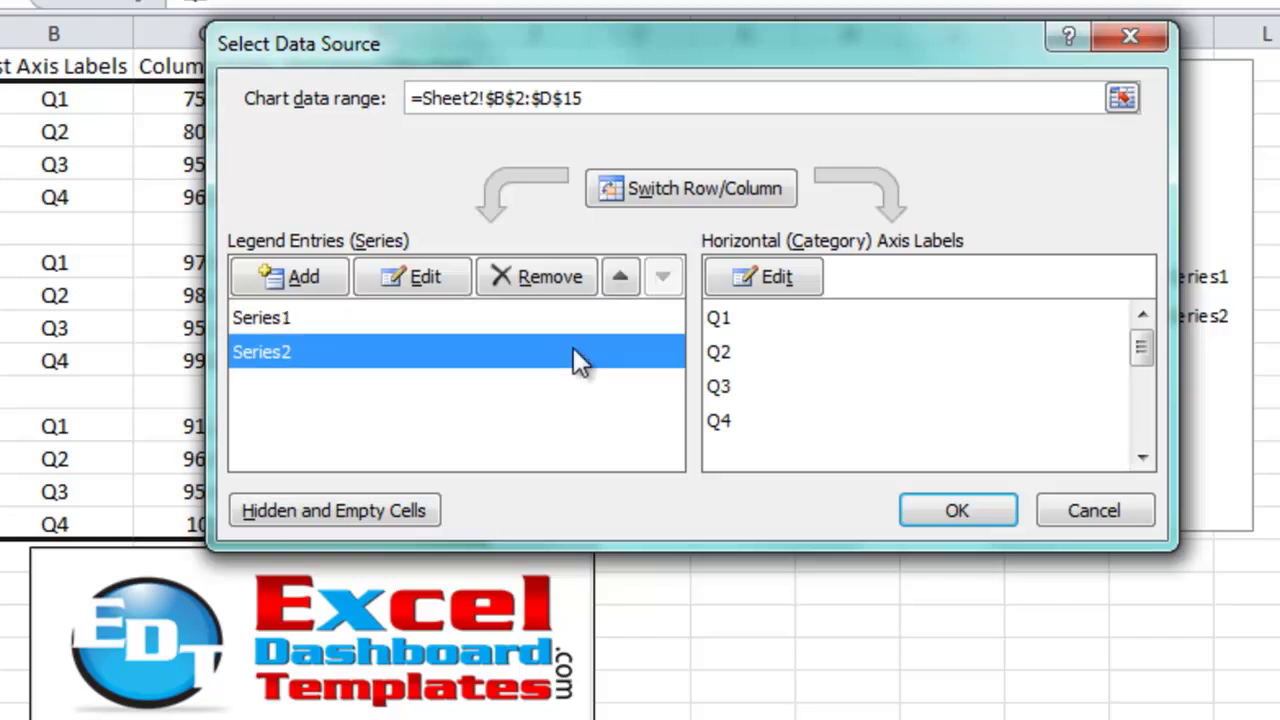
left_click(770, 280)
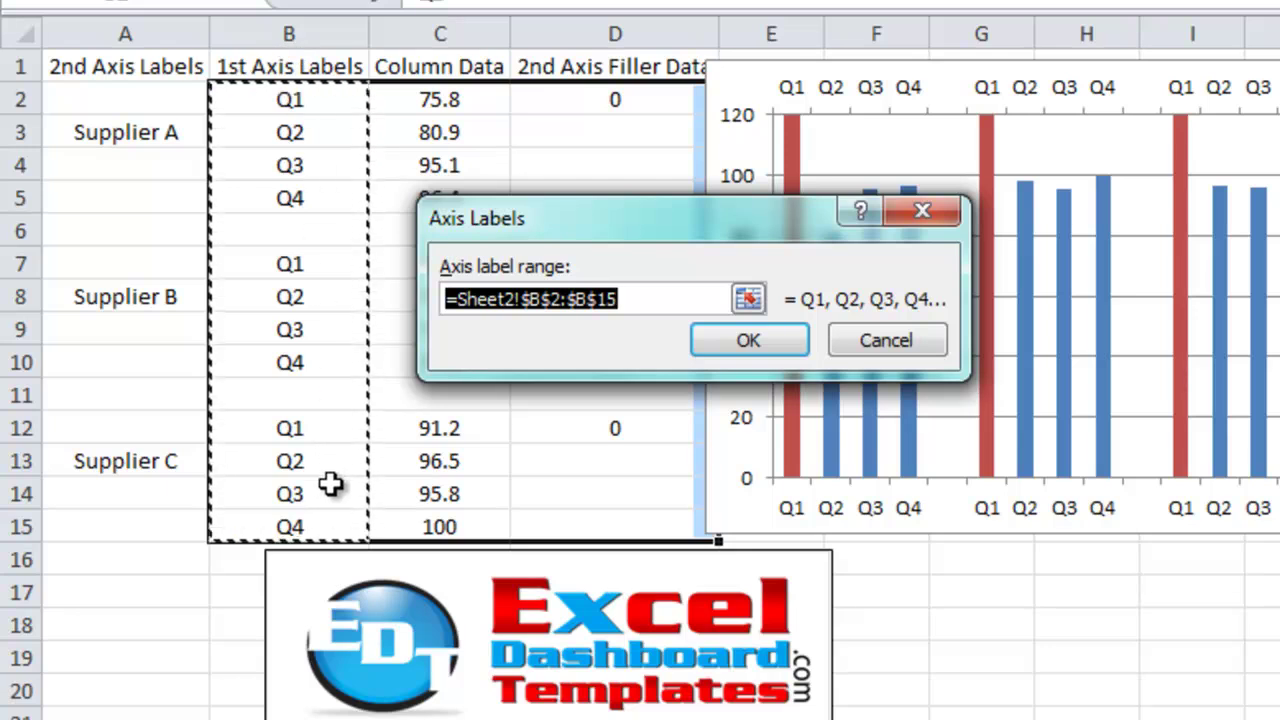
left_click_drag(163, 99, 167, 527)
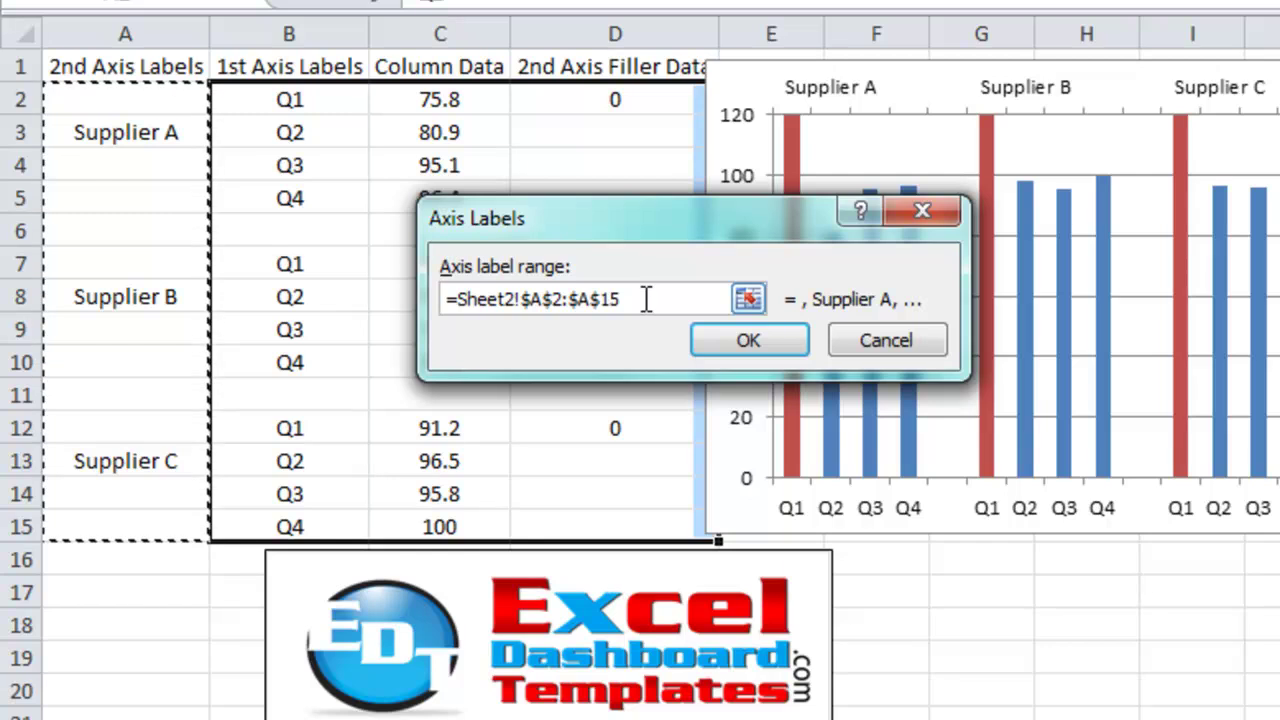
left_click(740, 338)
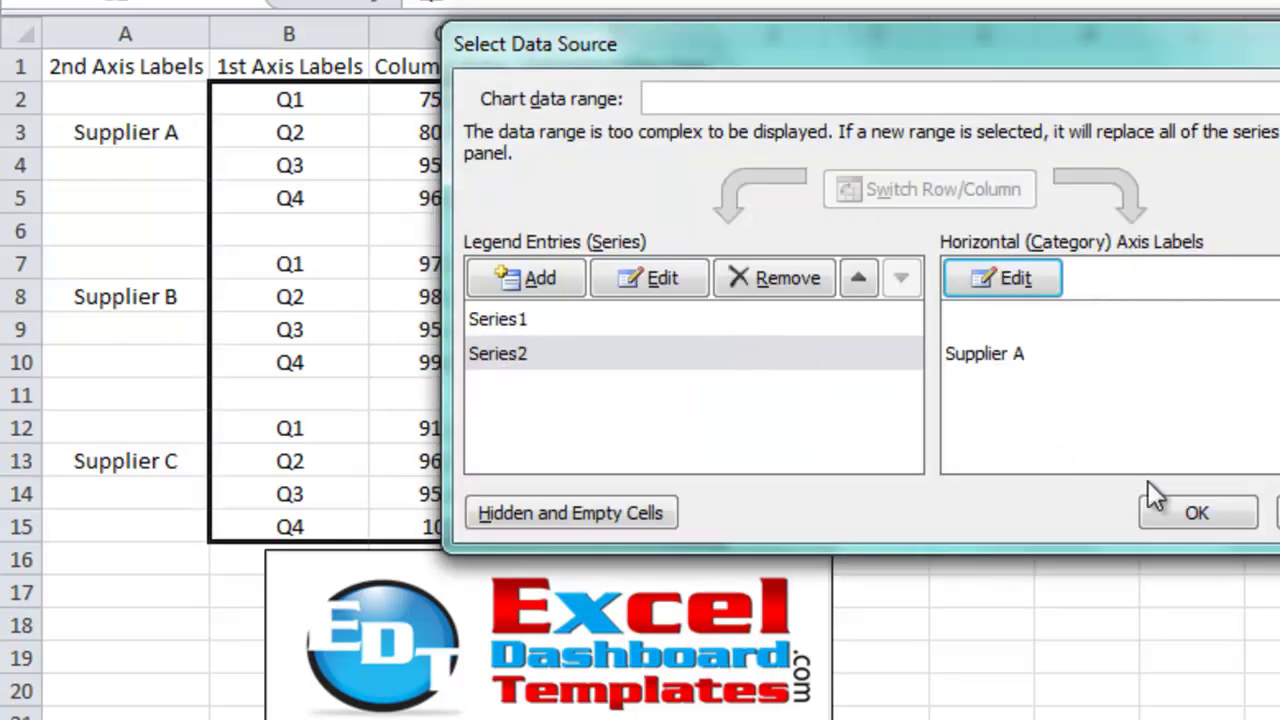
left_click(1190, 510)
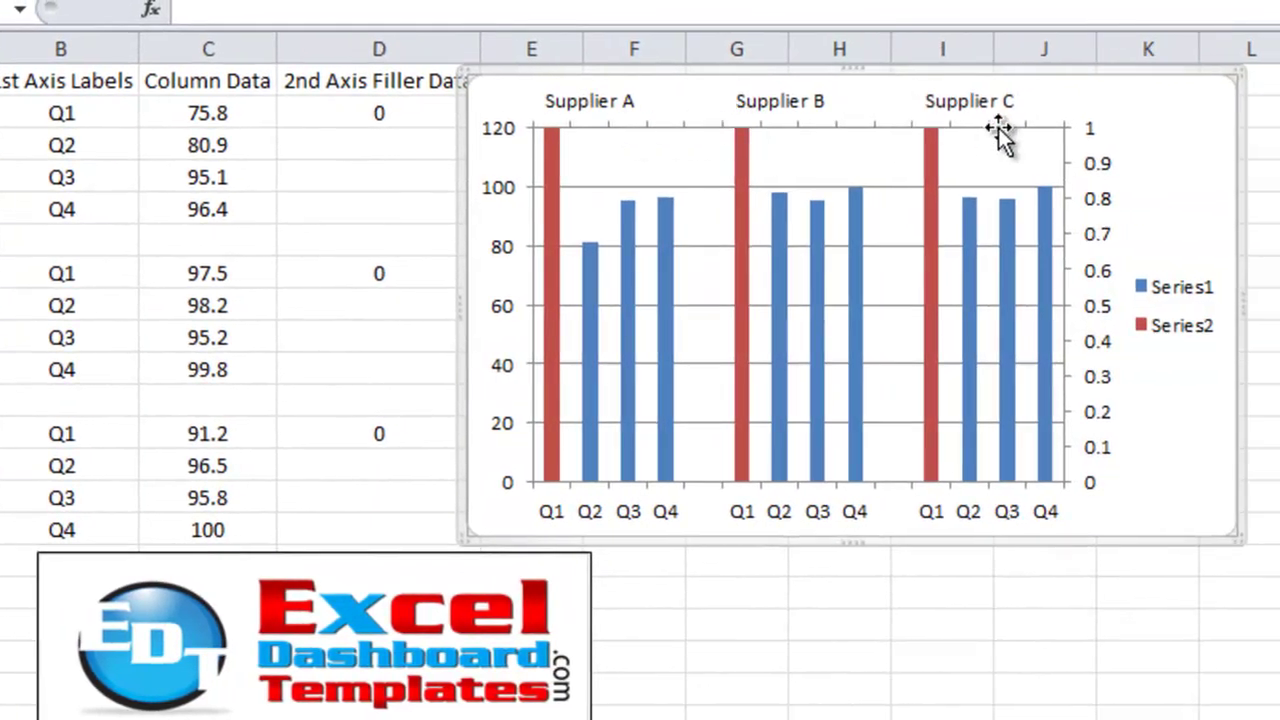
- Format the secondary horizontal axis with the supplier names to have no major tick marks and no line
mouse_move(940, 224)
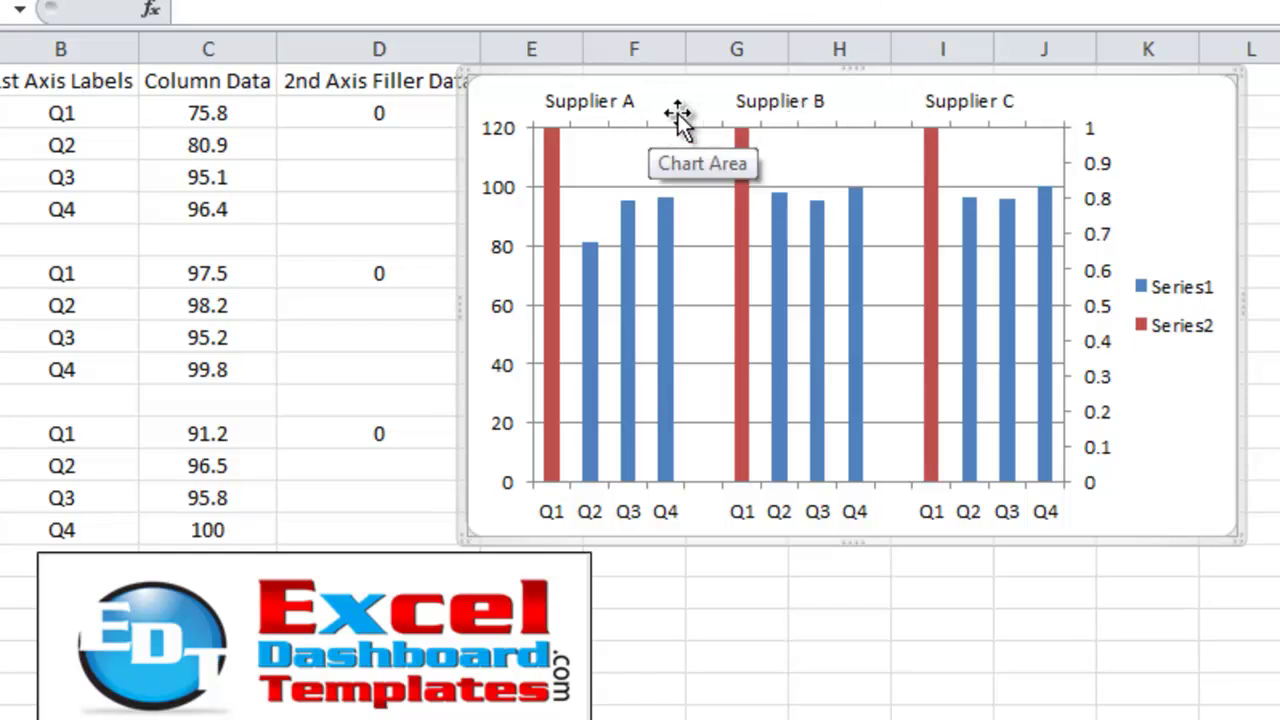
left_click(566, 100)
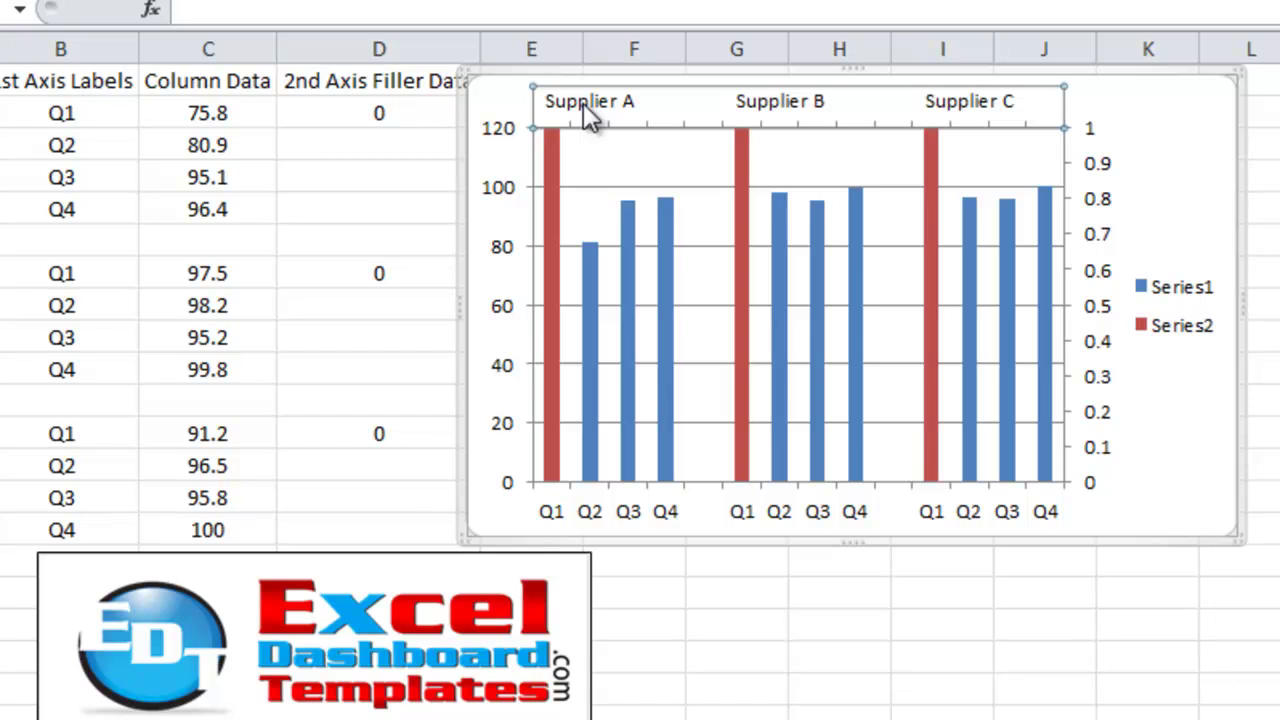
right_click(583, 103)
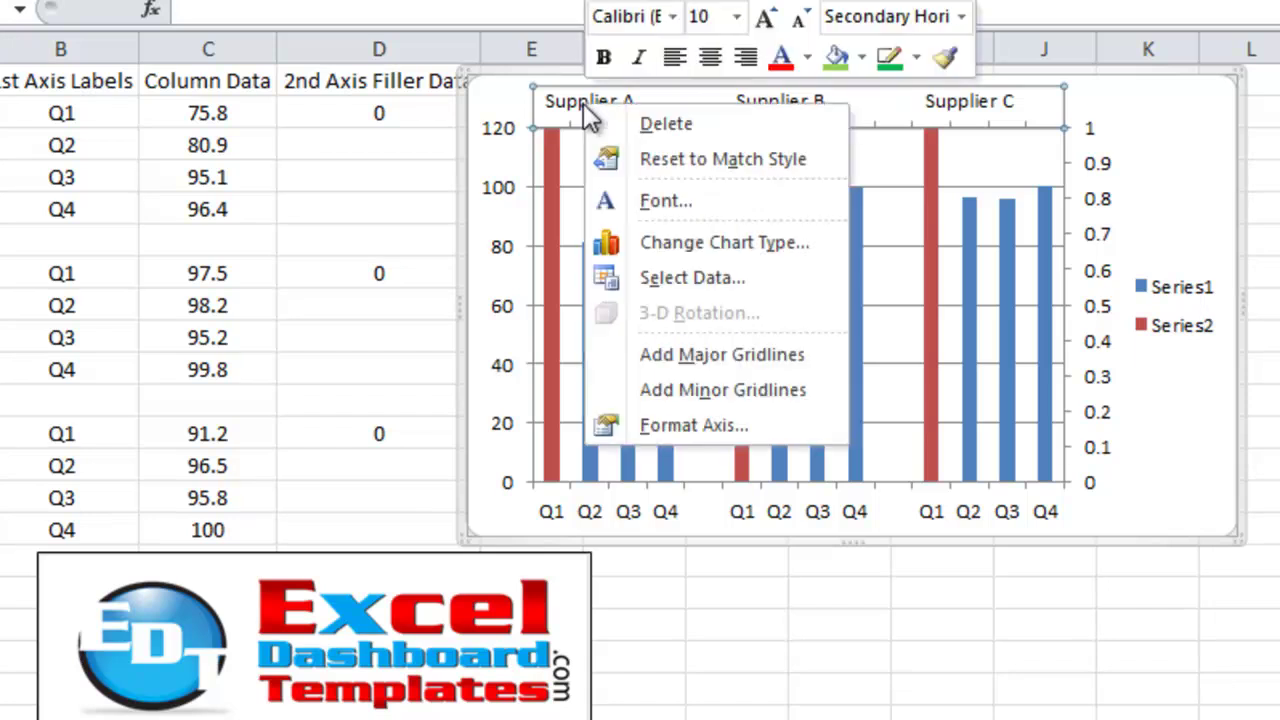
left_click(698, 425)
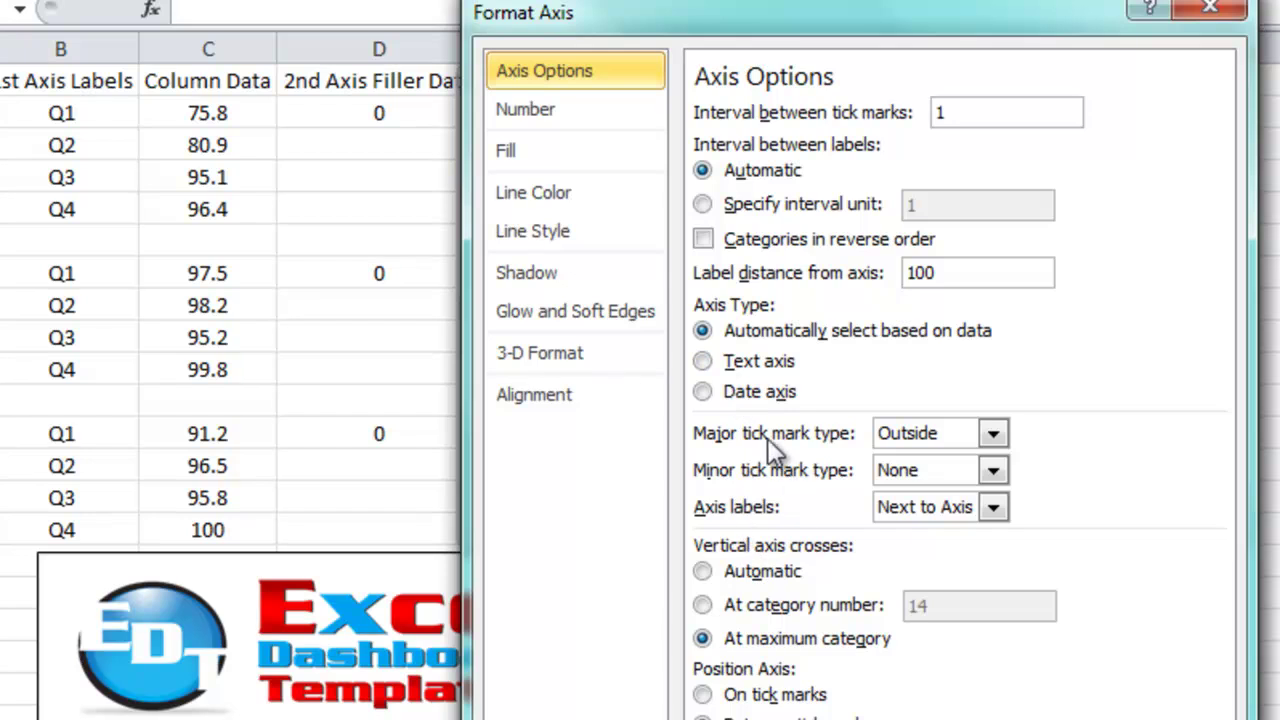
left_click(916, 421)
left_click(926, 470)
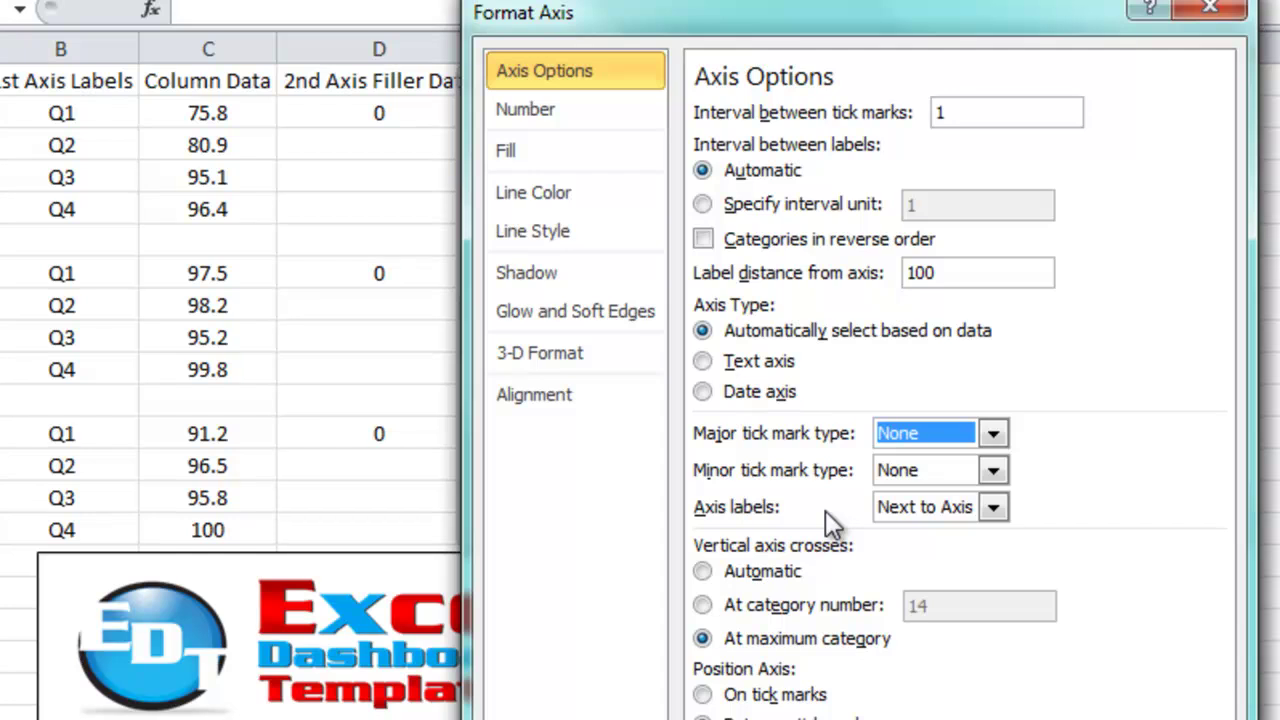
left_click(620, 190)
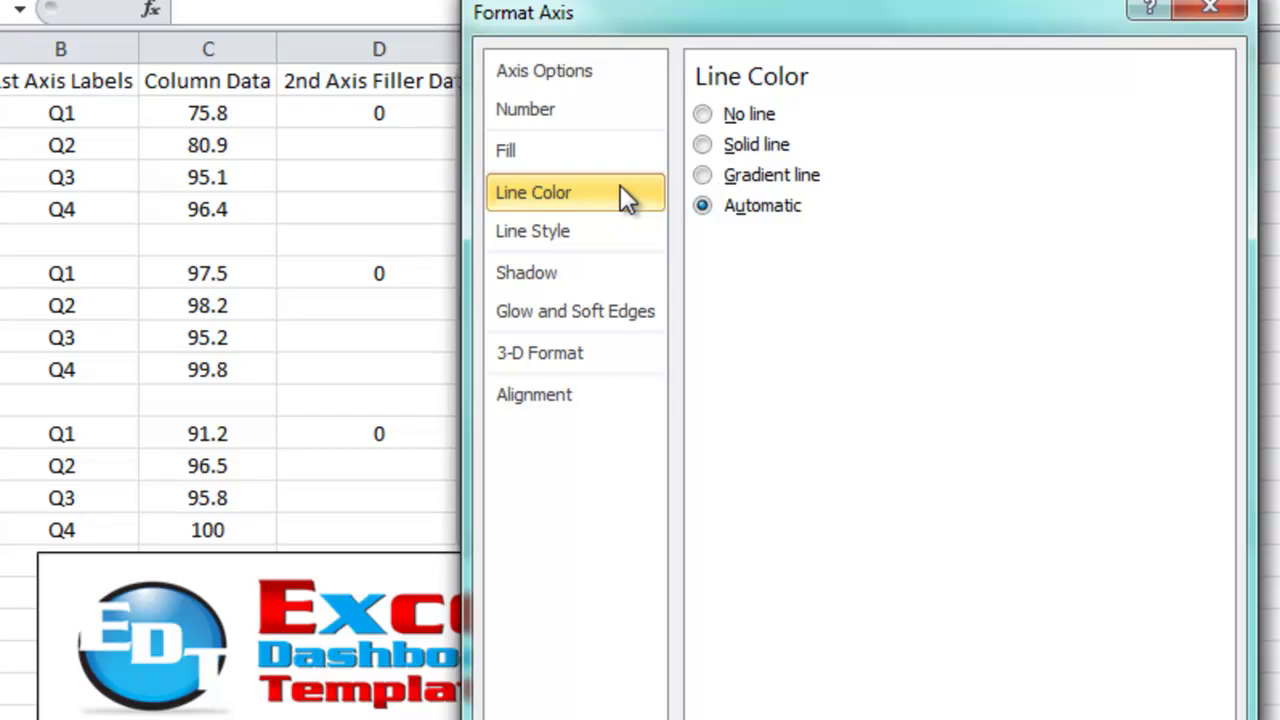
left_click(755, 111)
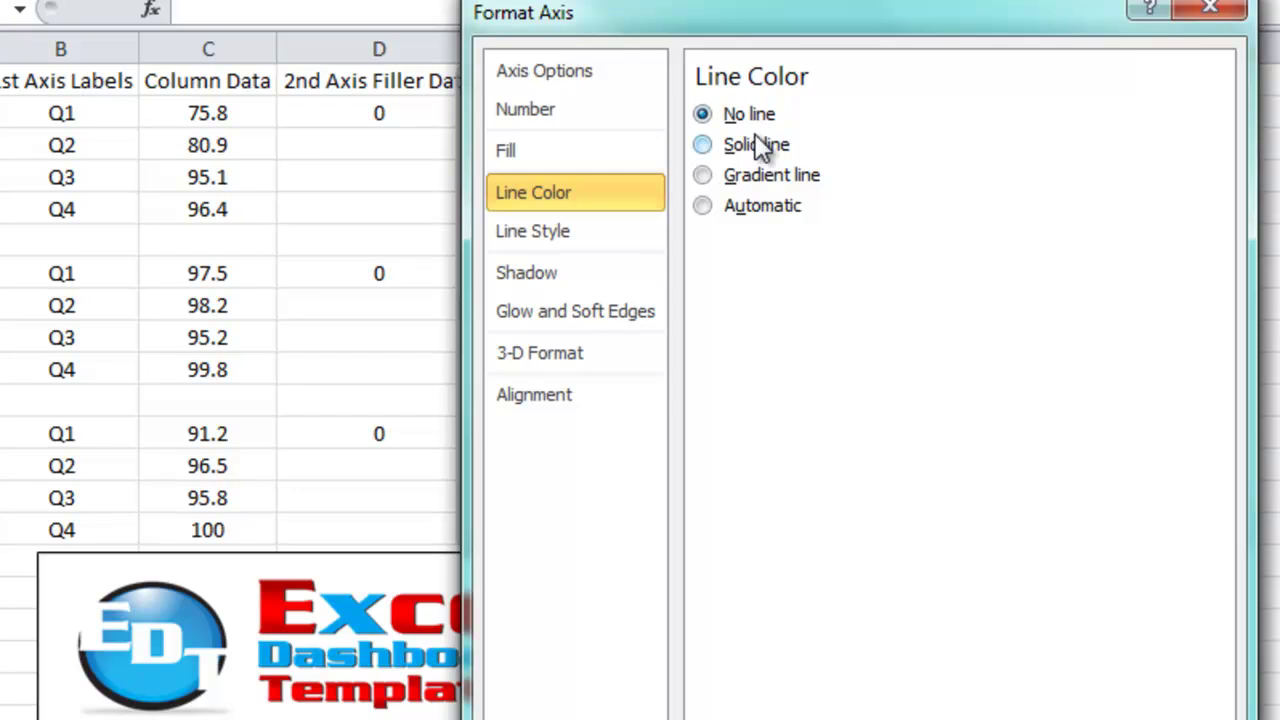
key("Escape")
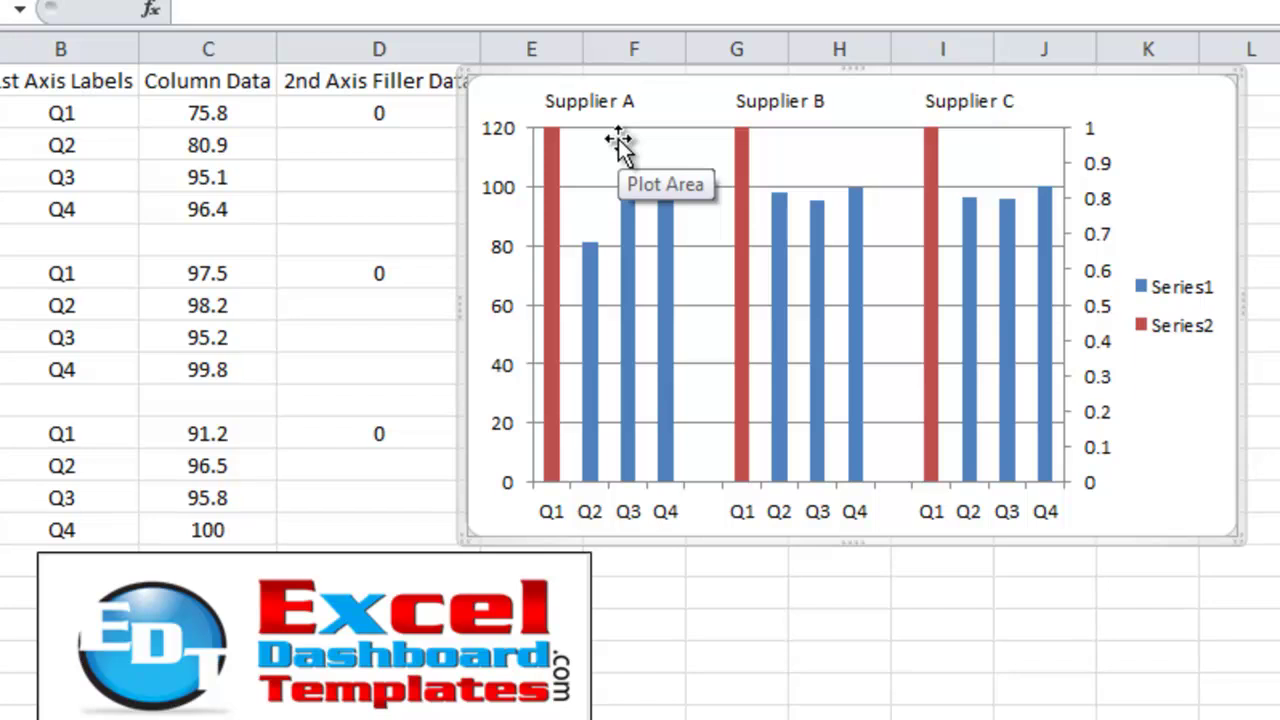
- Fix the primary vertical axis scale at a minimum of 0.0 and a maximum of 110
left_click(491, 138)
right_click(491, 138)
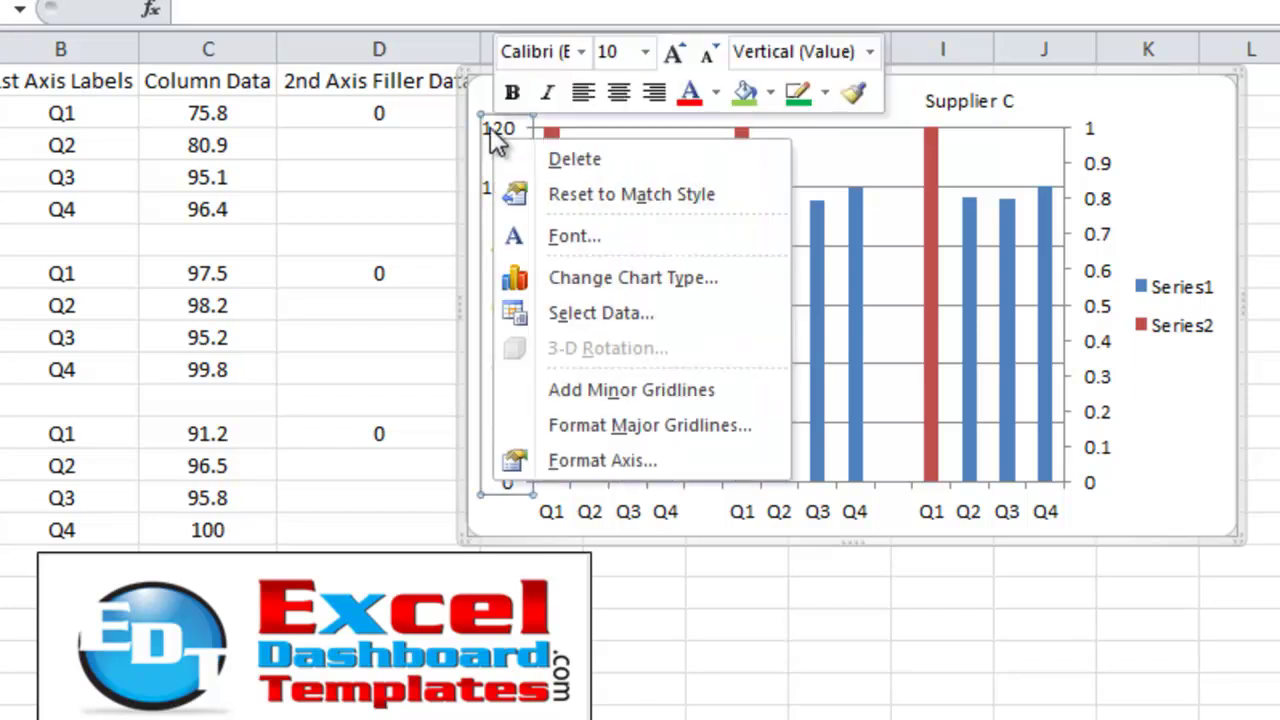
left_click(652, 461)
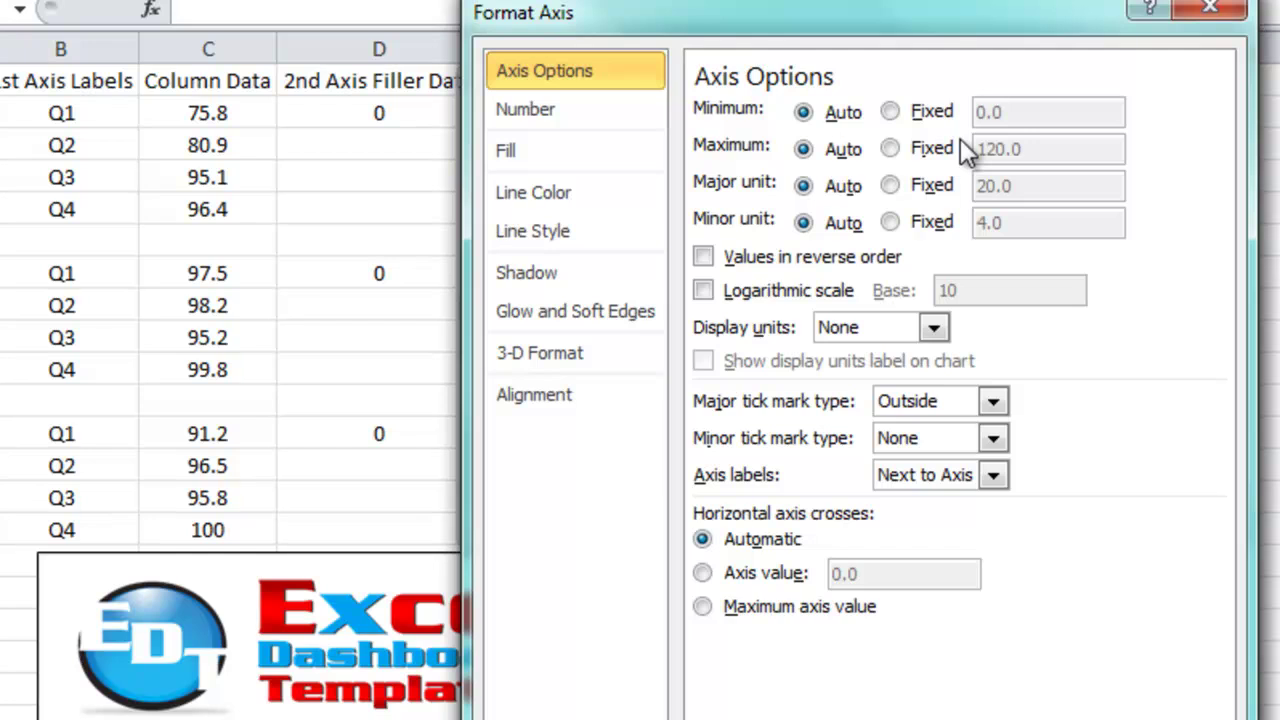
left_click(926, 117)
left_click(913, 151)
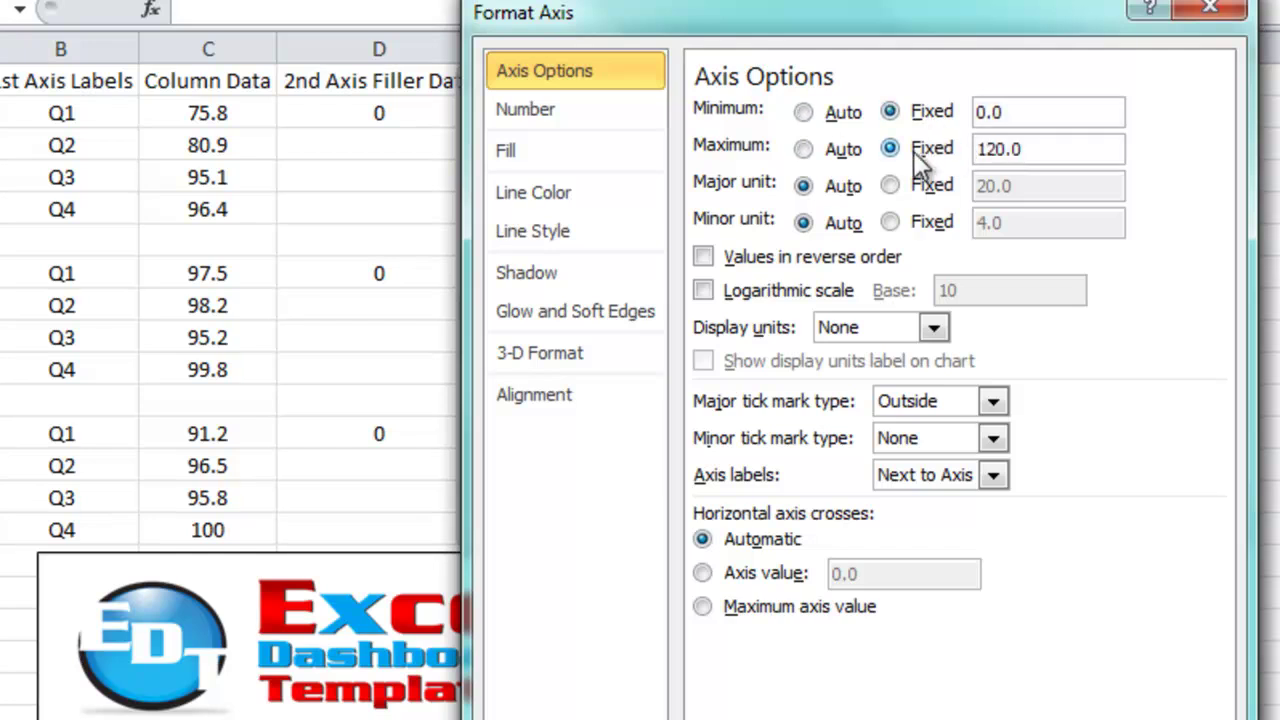
left_click_drag(1034, 151, 920, 135)
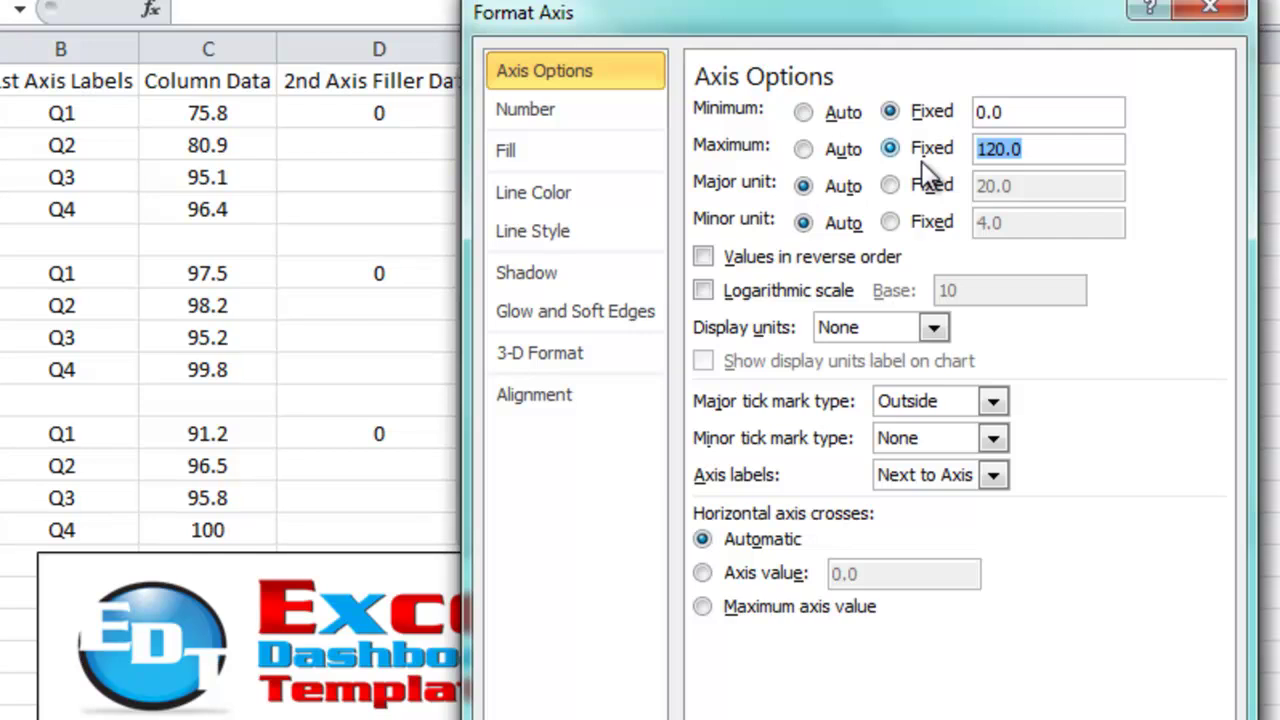
type("10")
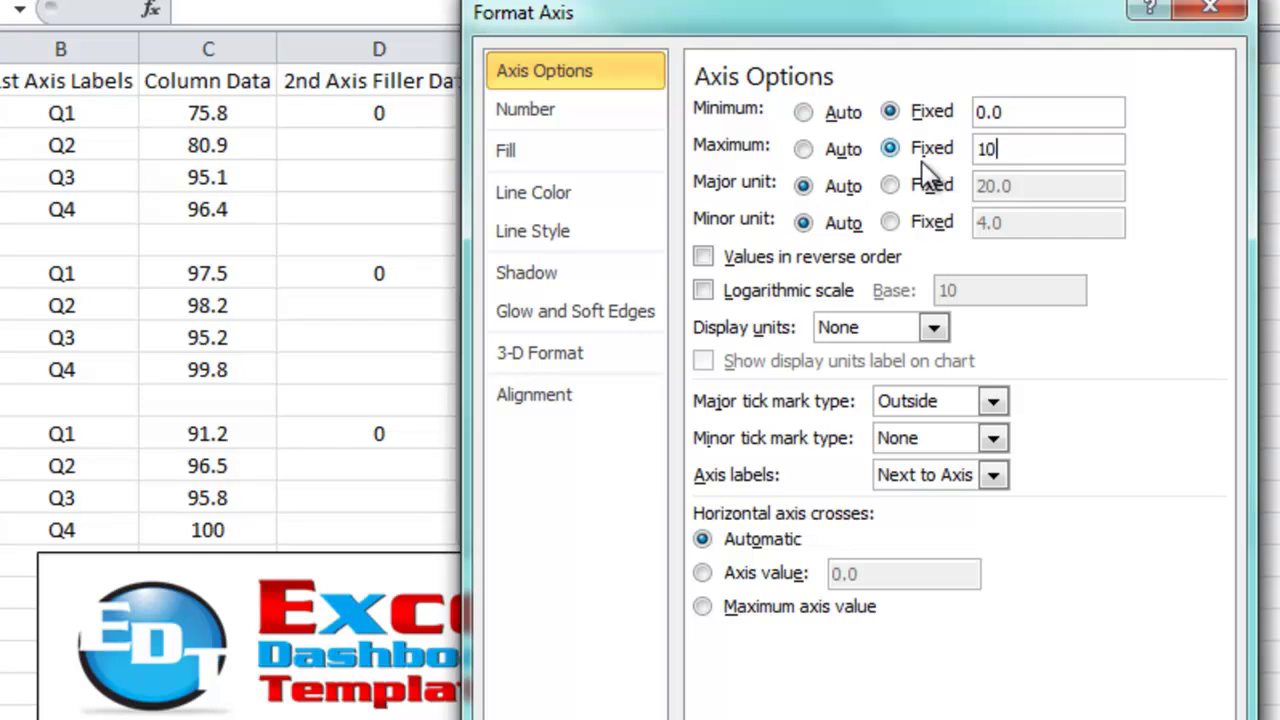
type("0")
key("BackSpace")
key("BackSpace")
type("10")
key("Return")
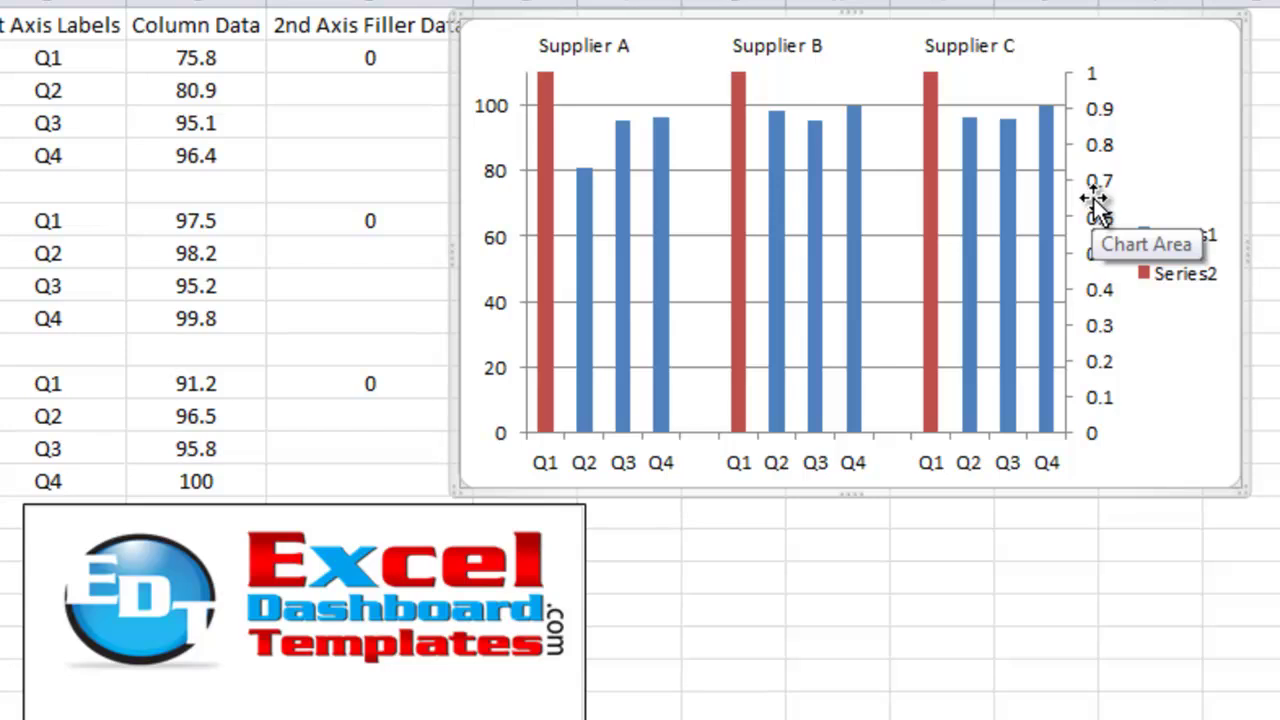
- Delete the secondary vertical axis and the legend from the chart
left_click(1098, 199)
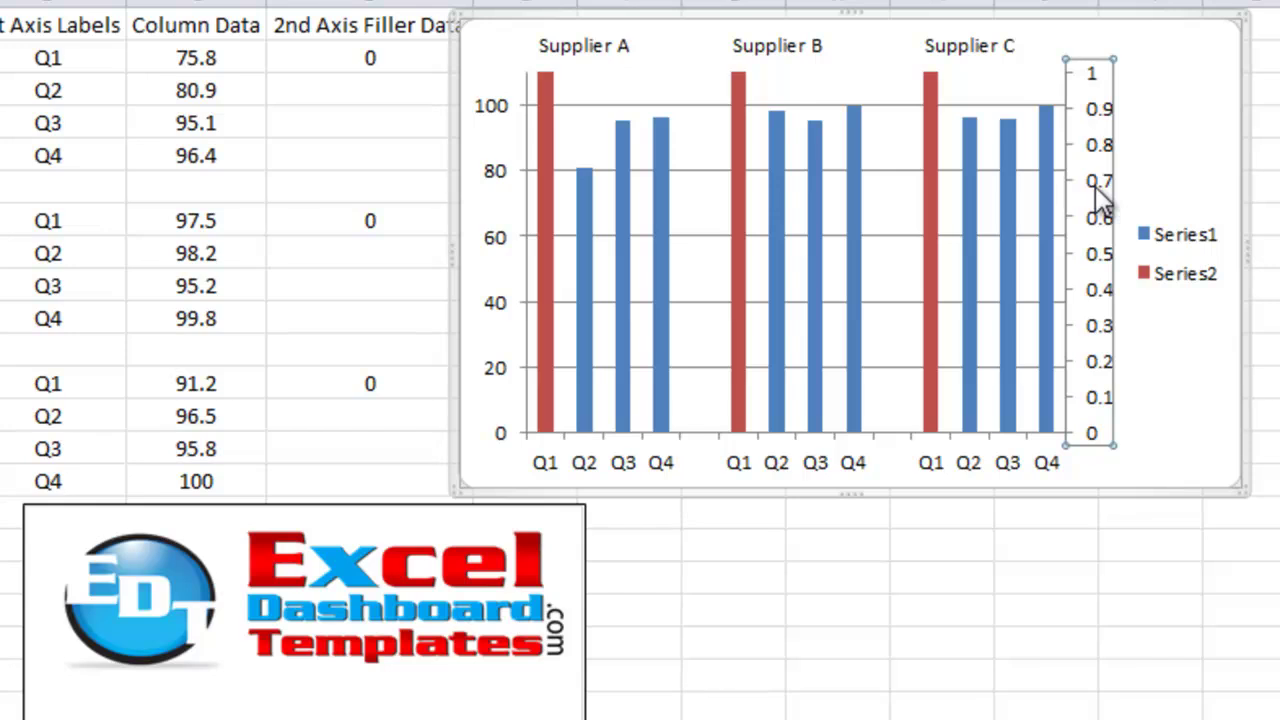
key("Delete")
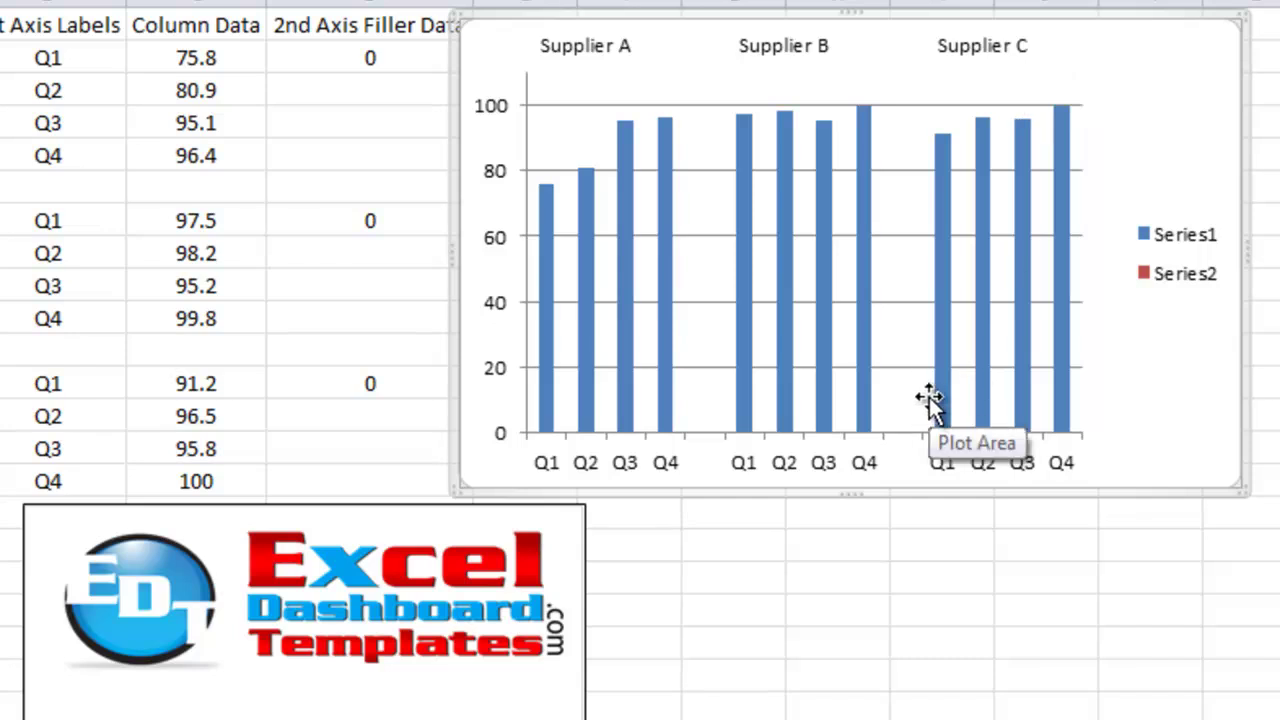
left_click(1175, 263)
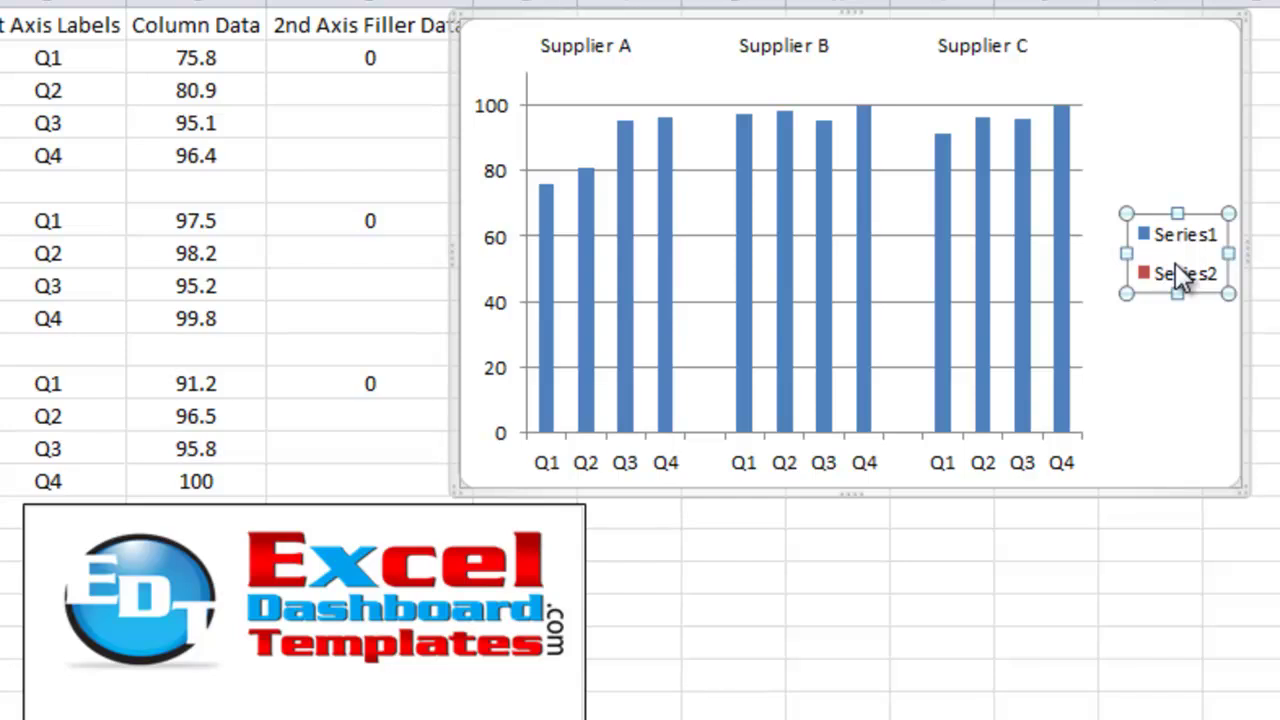
key("Delete")
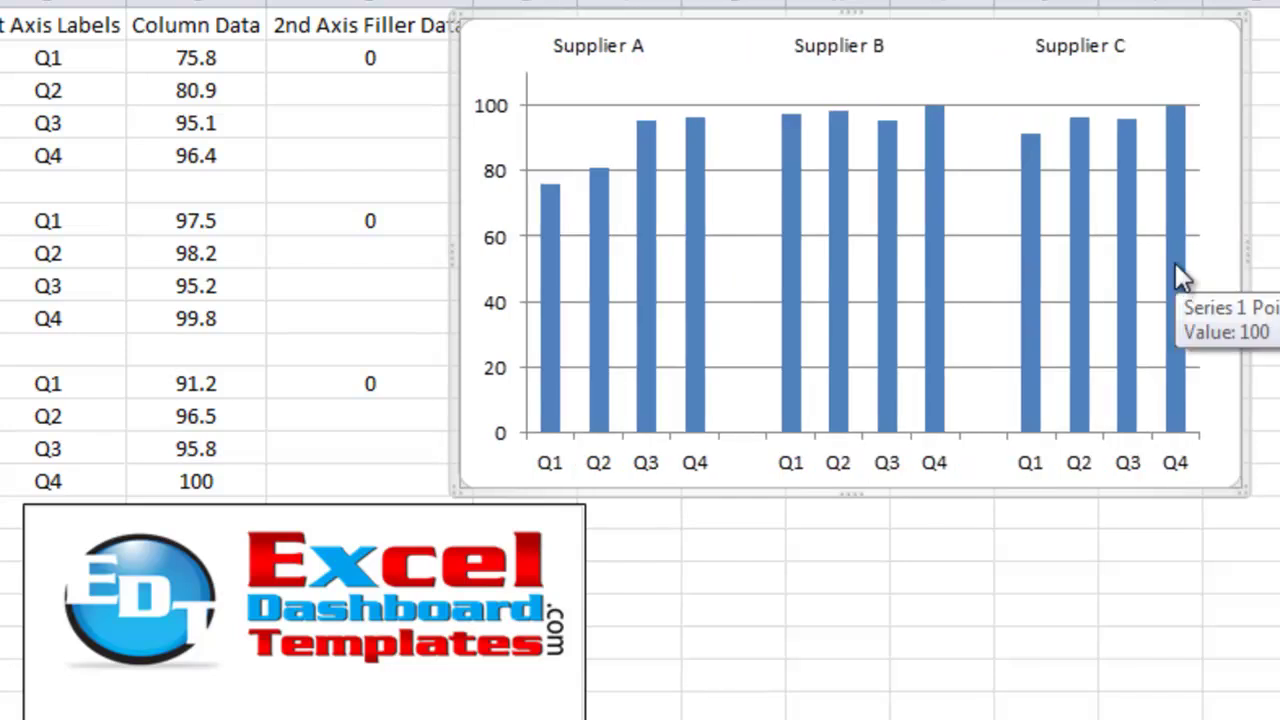
left_click(604, 58)
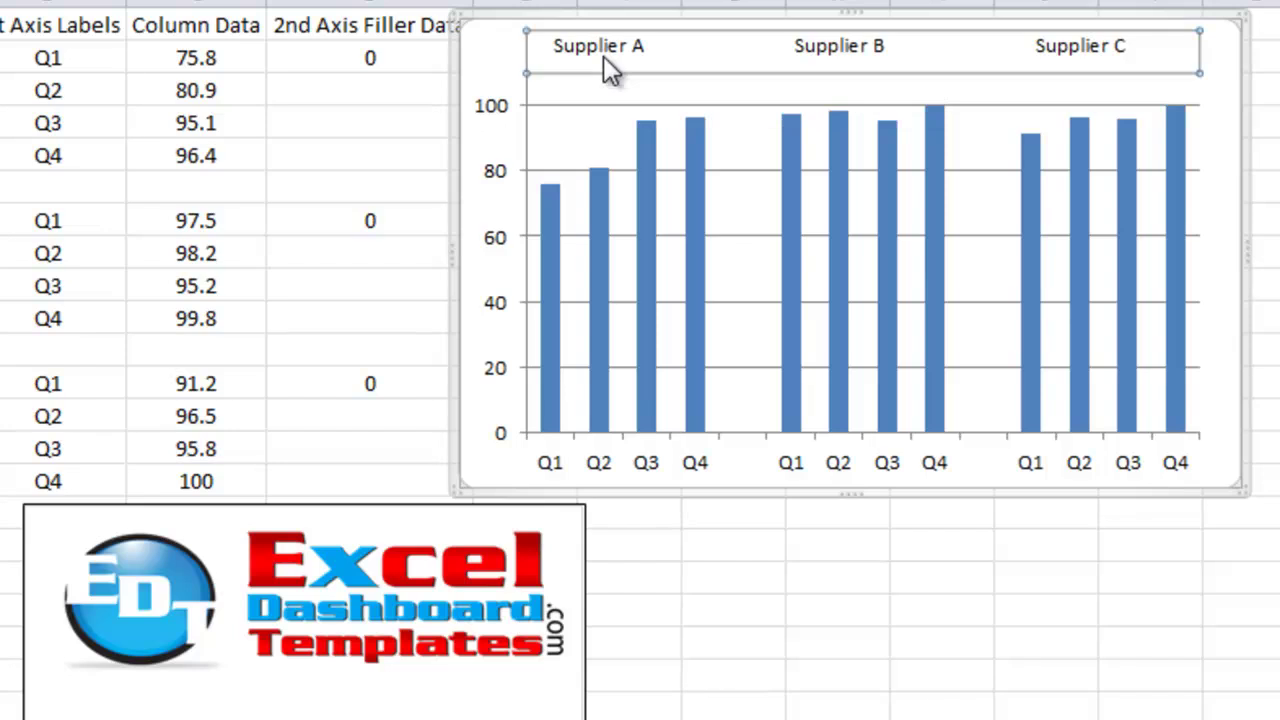
left_click(675, 249)
left_click(638, 258)
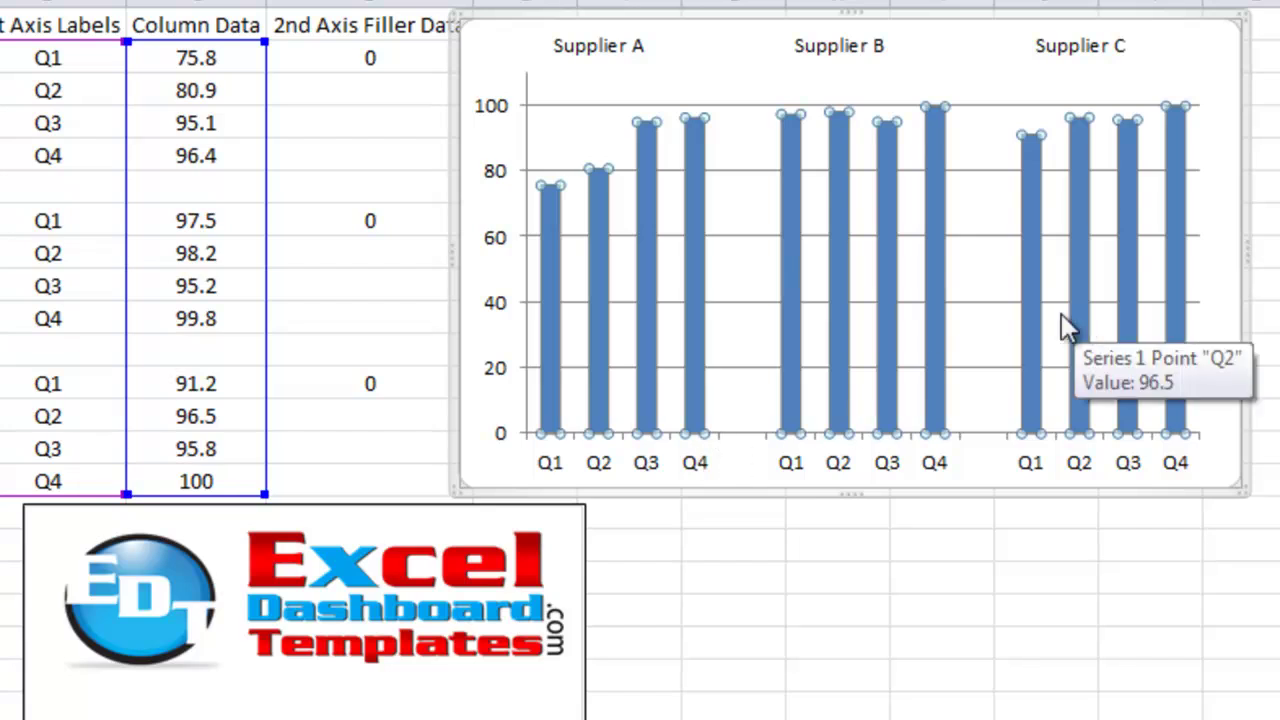
left_click(983, 336)
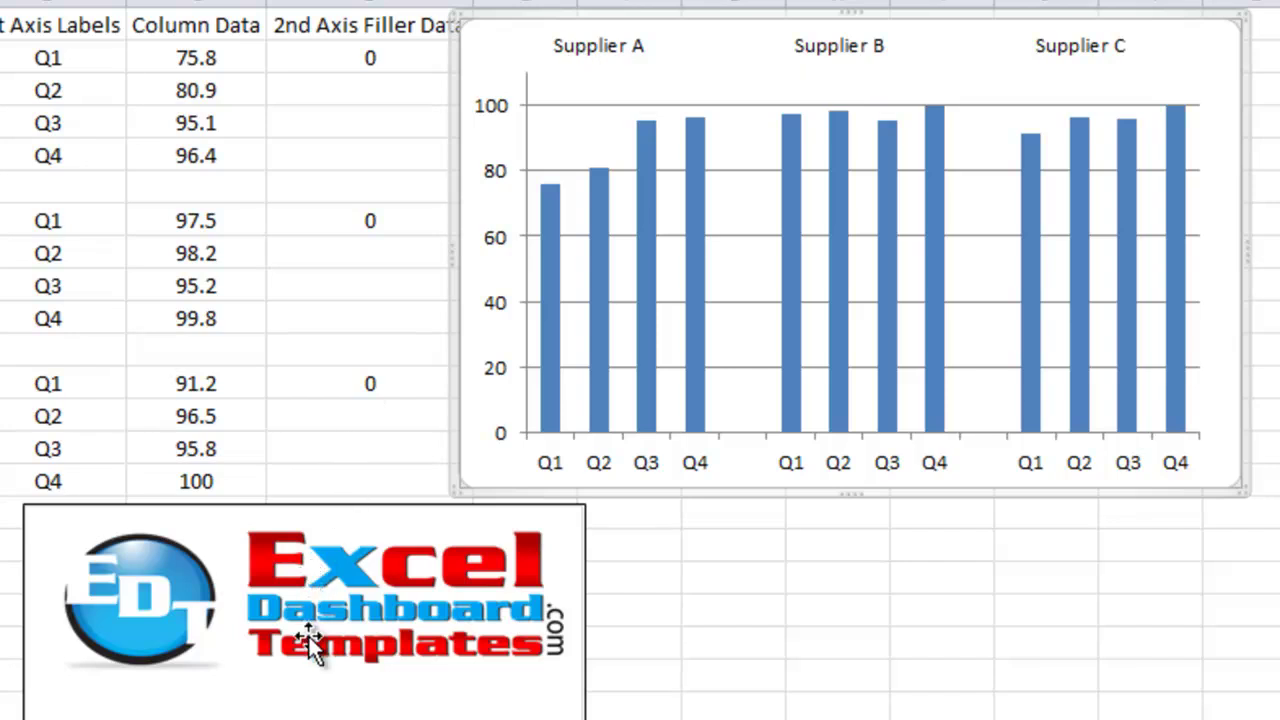
left_click(340, 670)
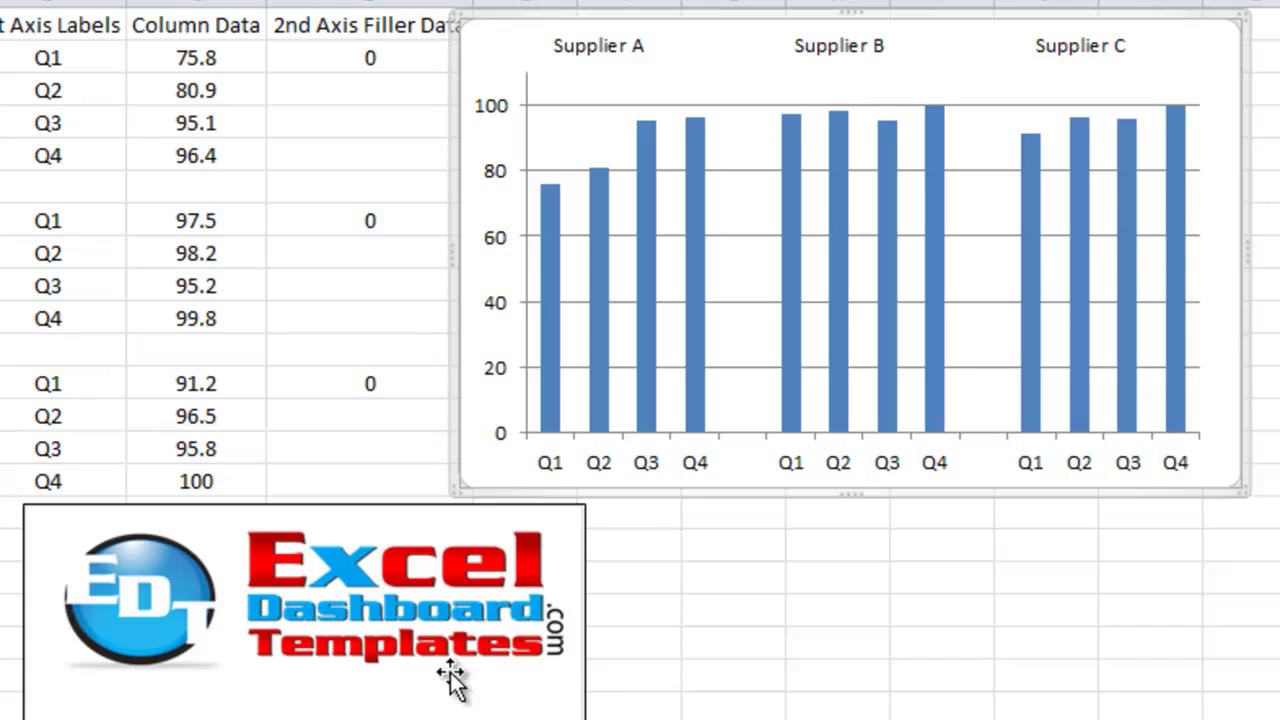